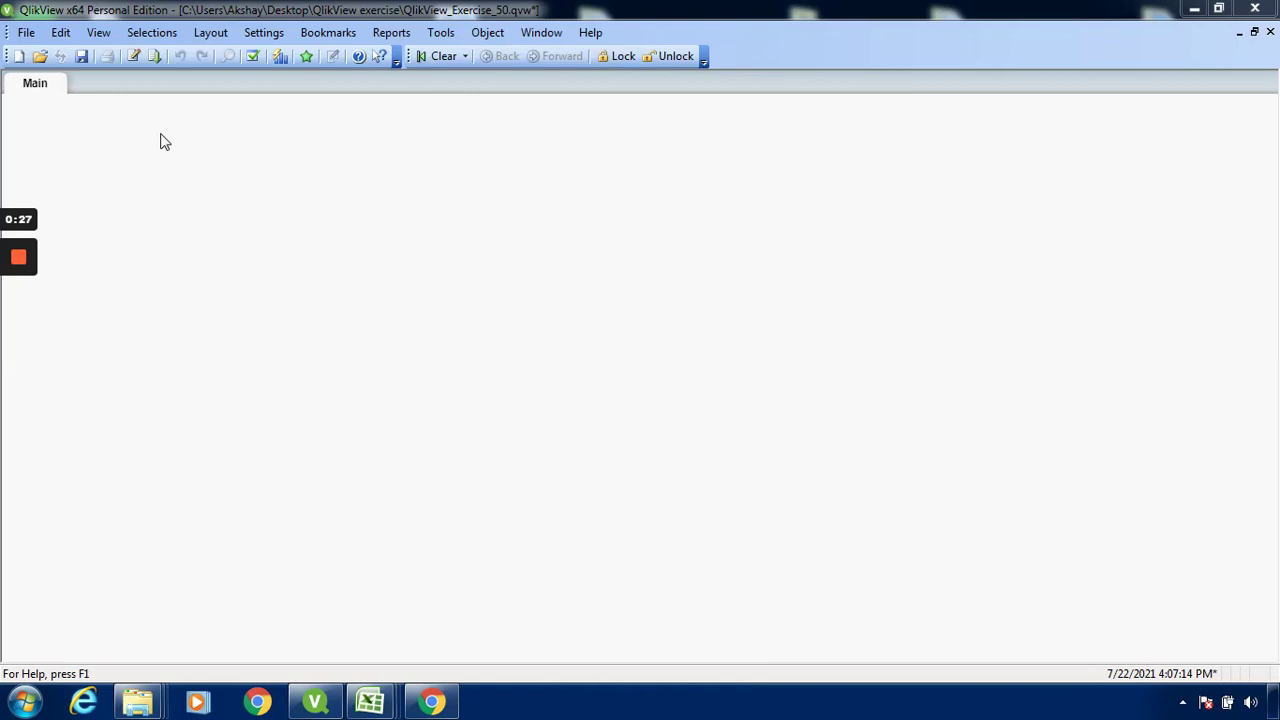
# Open Edit Script and select the Coffee chain sales workbook as the table file to import
pyautogui.click(27, 33)
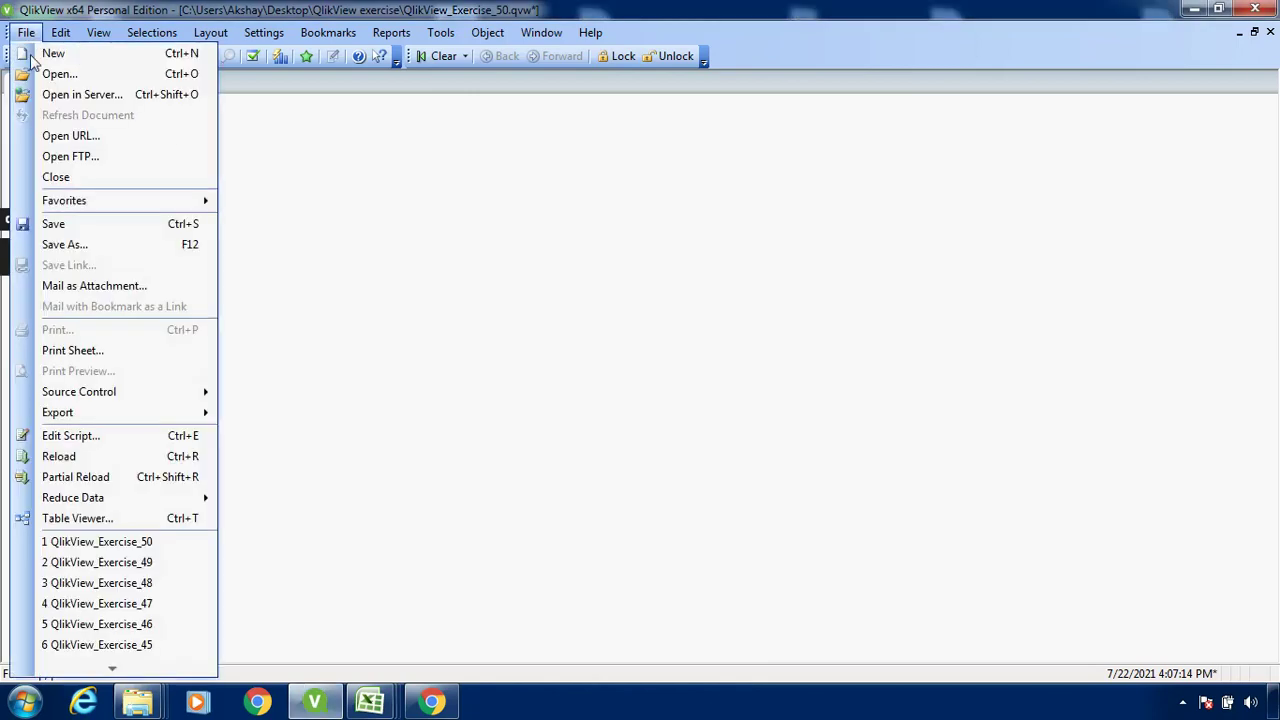
pyautogui.click(84, 444)
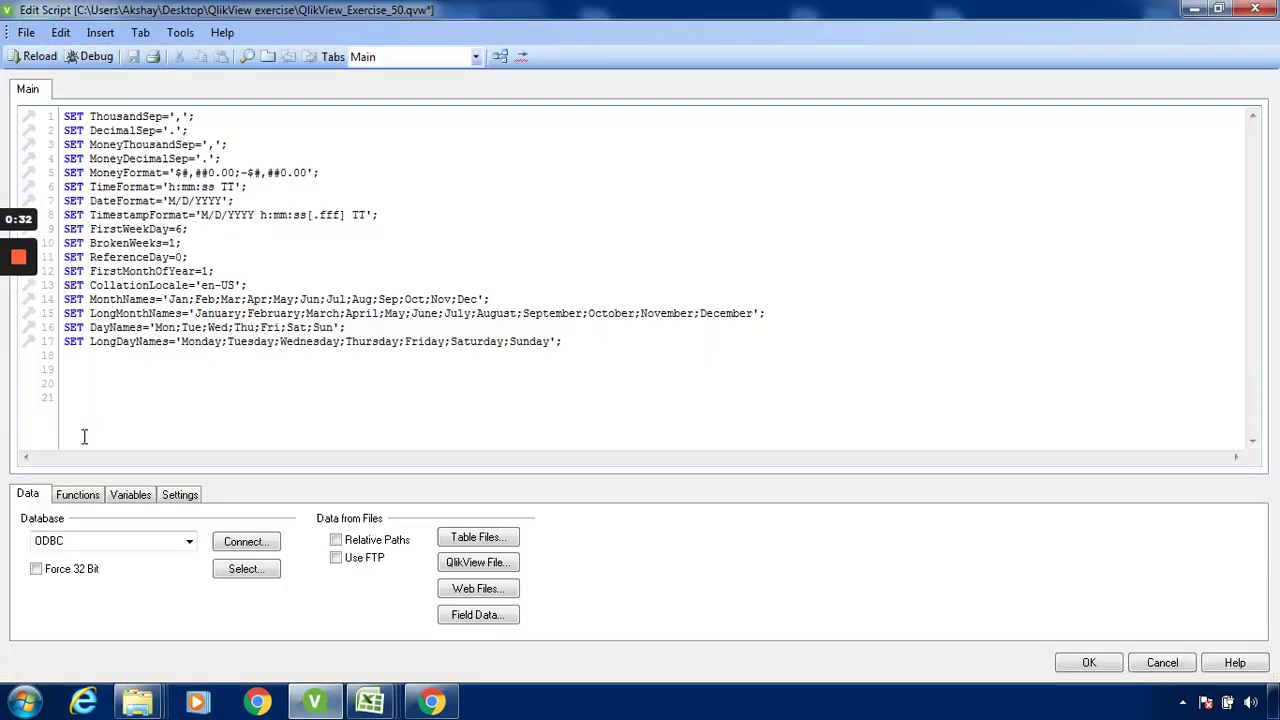
pyautogui.click(478, 538)
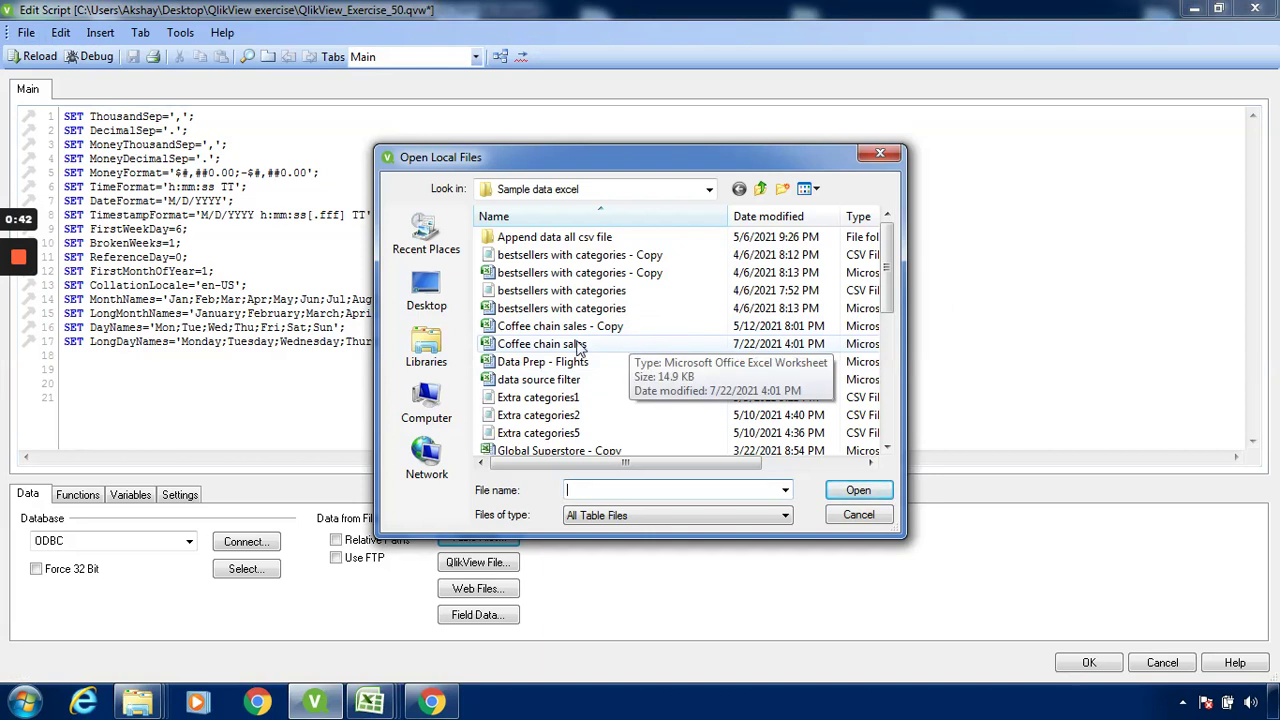
pyautogui.click(573, 345)
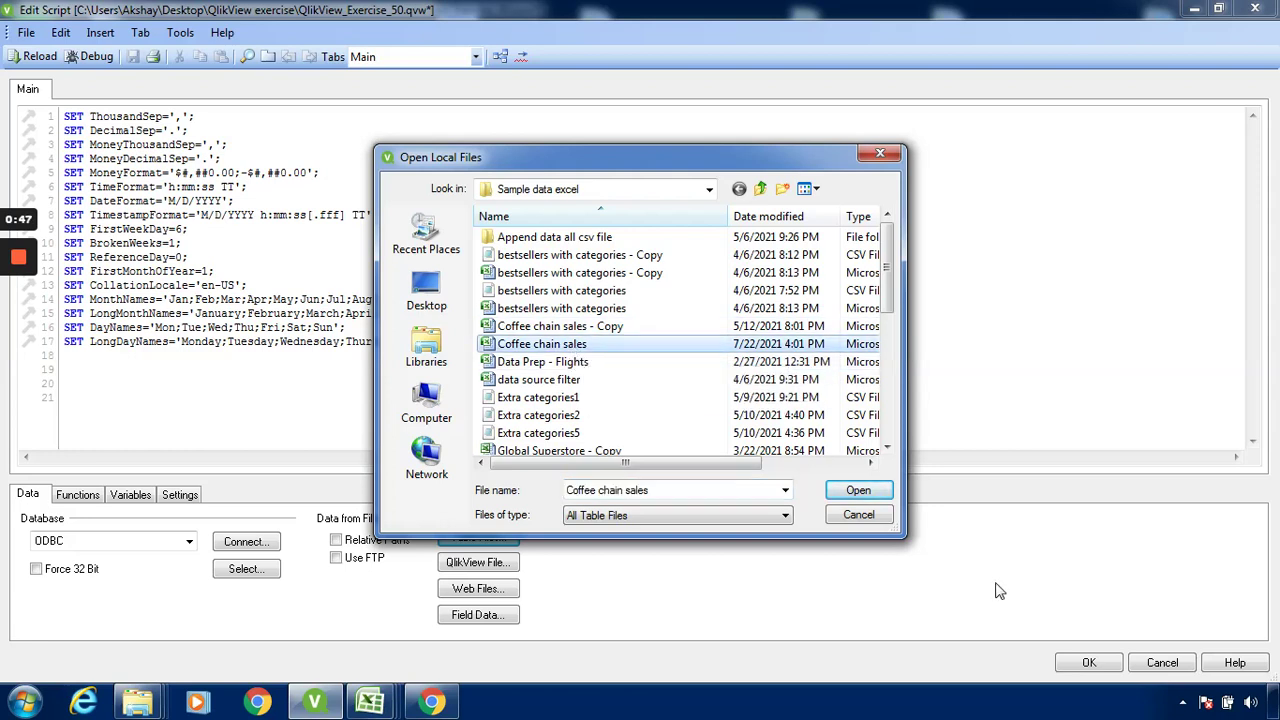
pyautogui.click(856, 492)
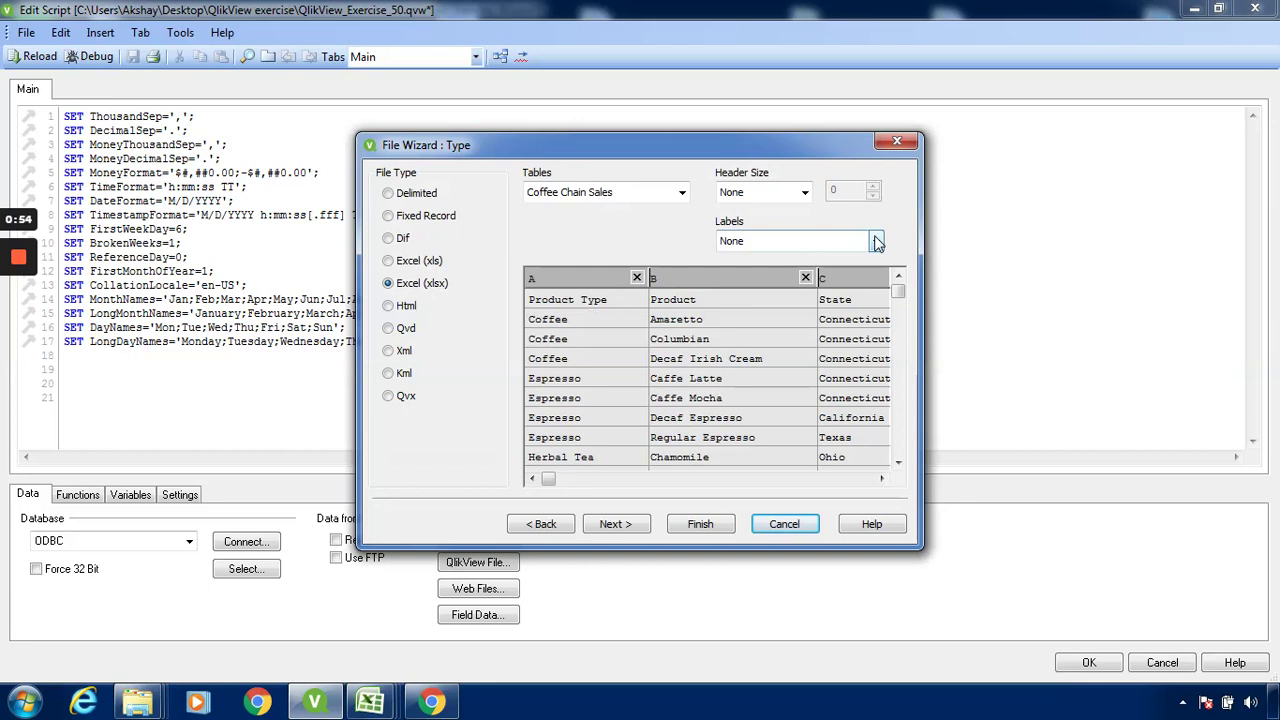
# Insert a LOAD of the Imputation,null sheet using embedded labels into the script
pyautogui.click(684, 192)
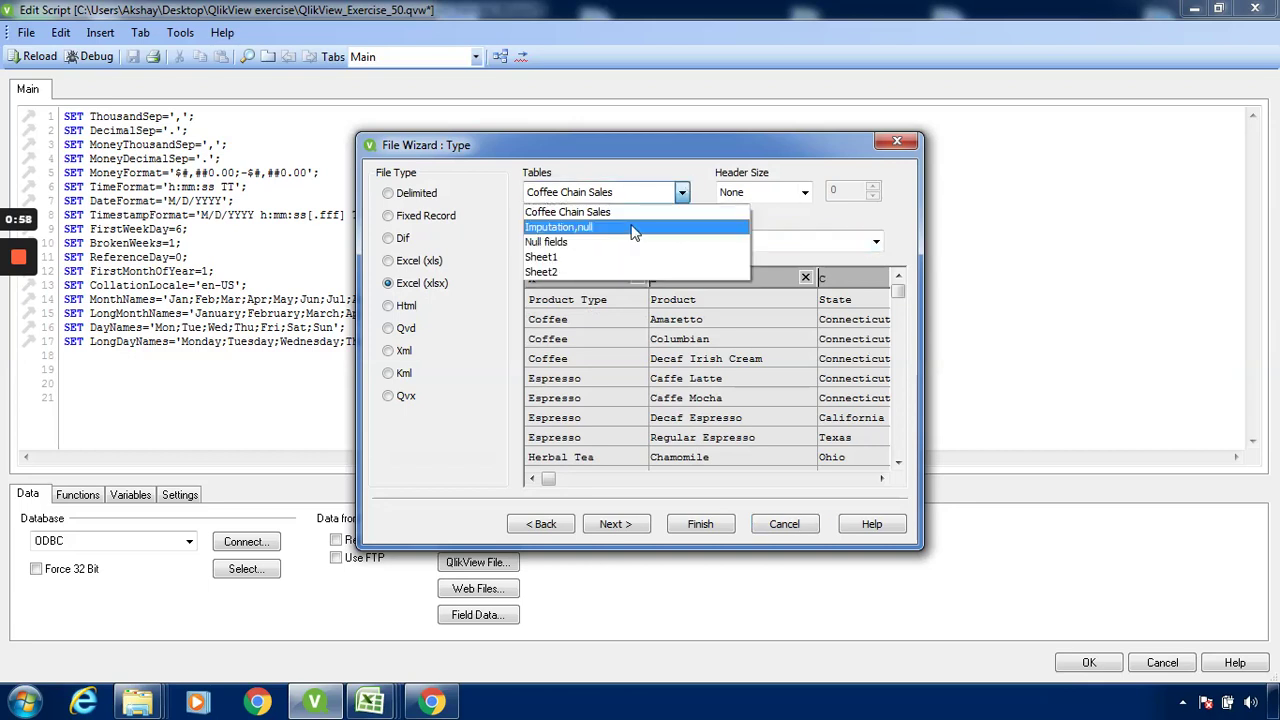
pyautogui.click(632, 228)
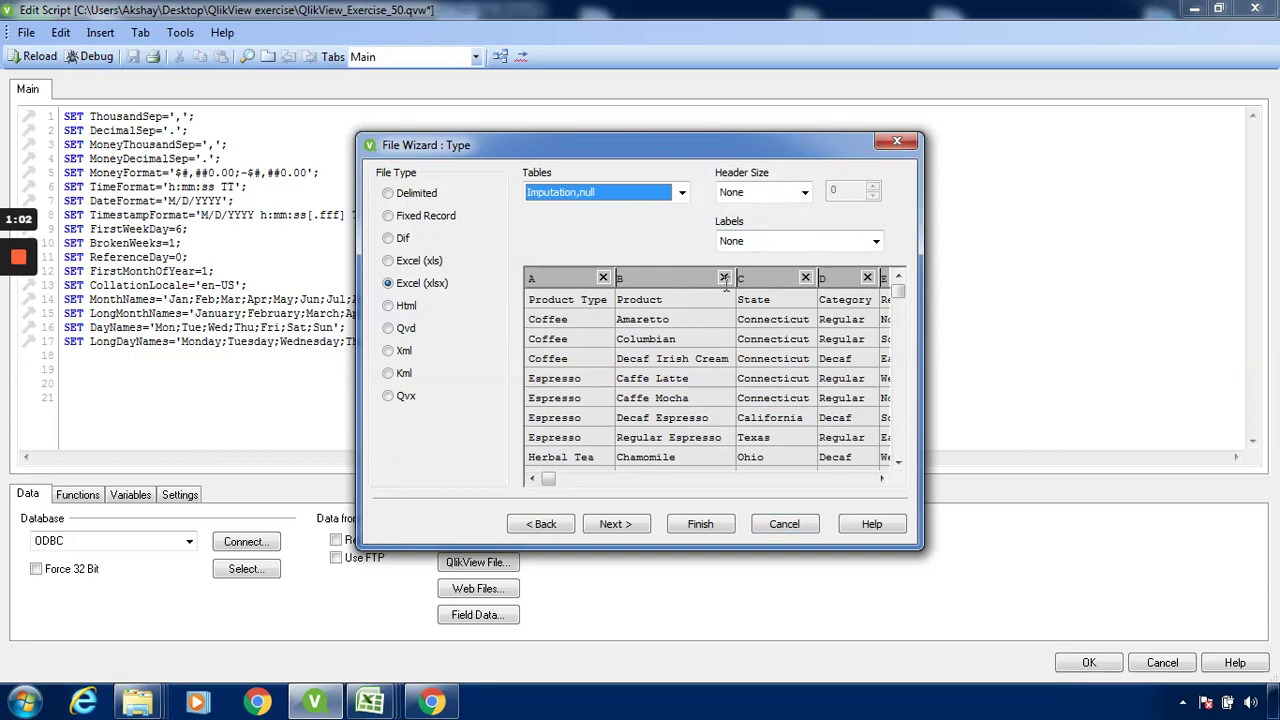
pyautogui.click(876, 242)
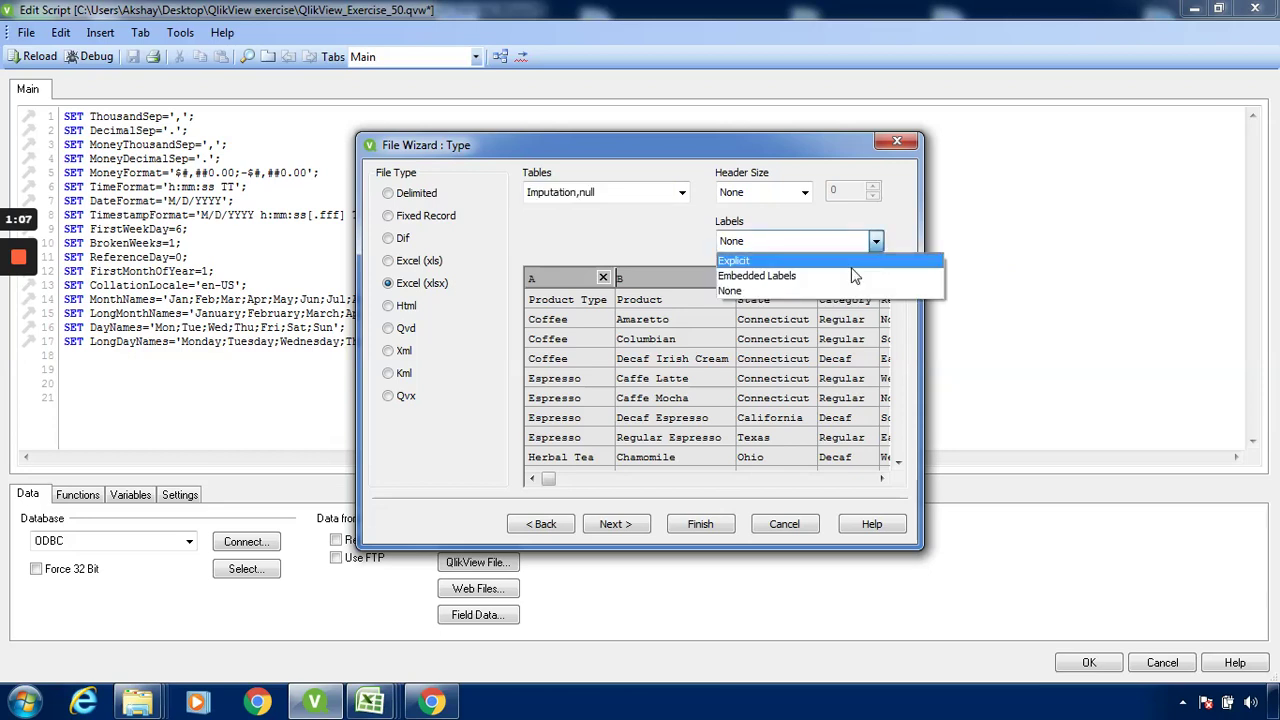
pyautogui.click(853, 276)
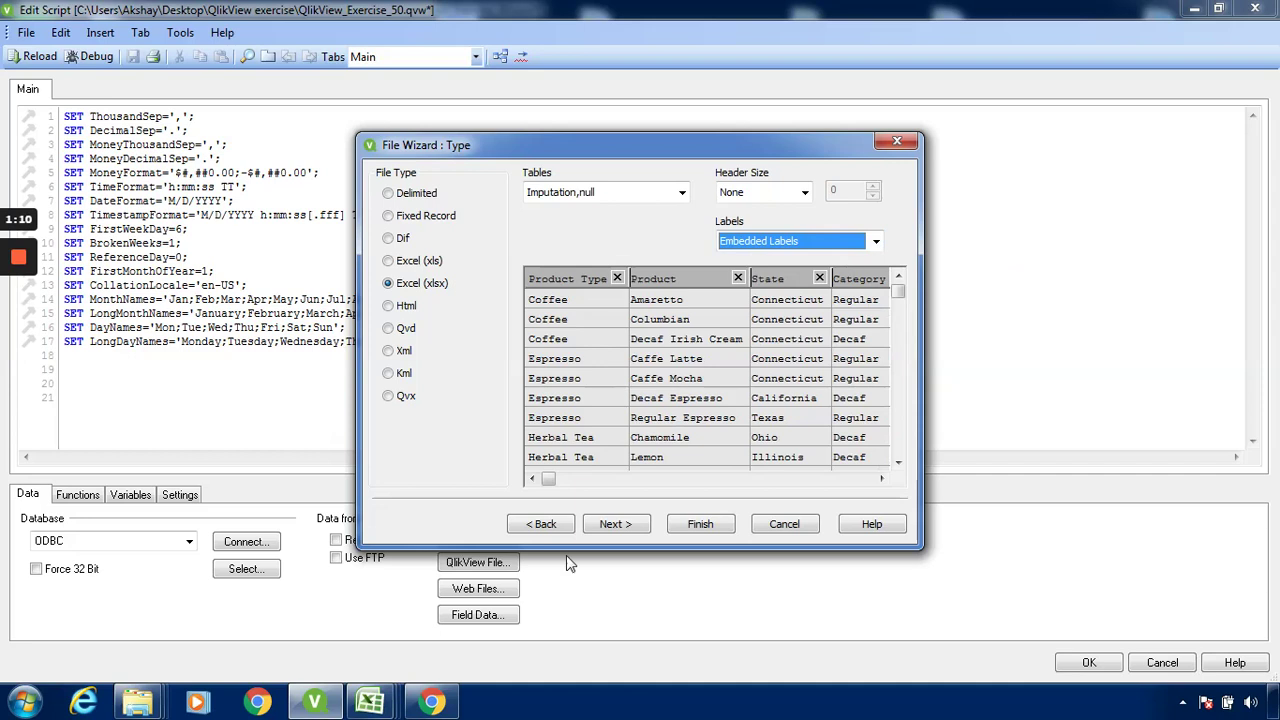
pyautogui.click(701, 525)
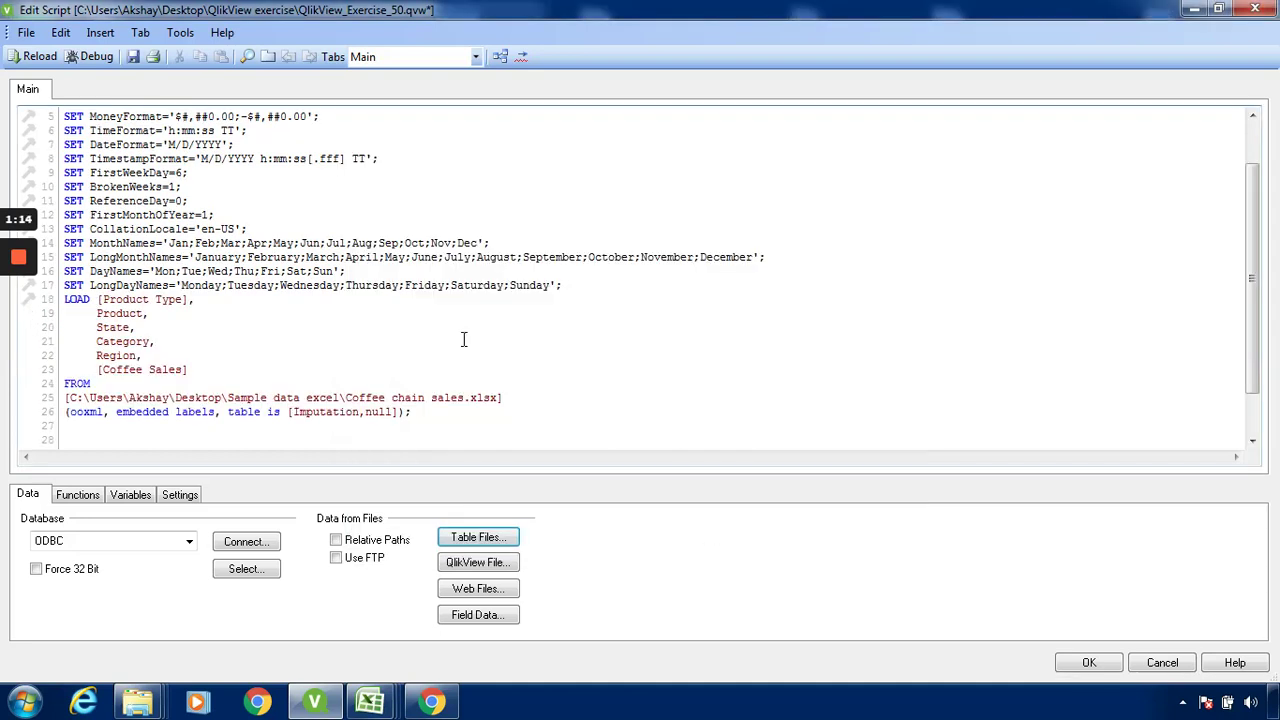
# Add two blank lines after line 17, above the LOAD statement
pyautogui.click(573, 291)
pyautogui.press('Return')
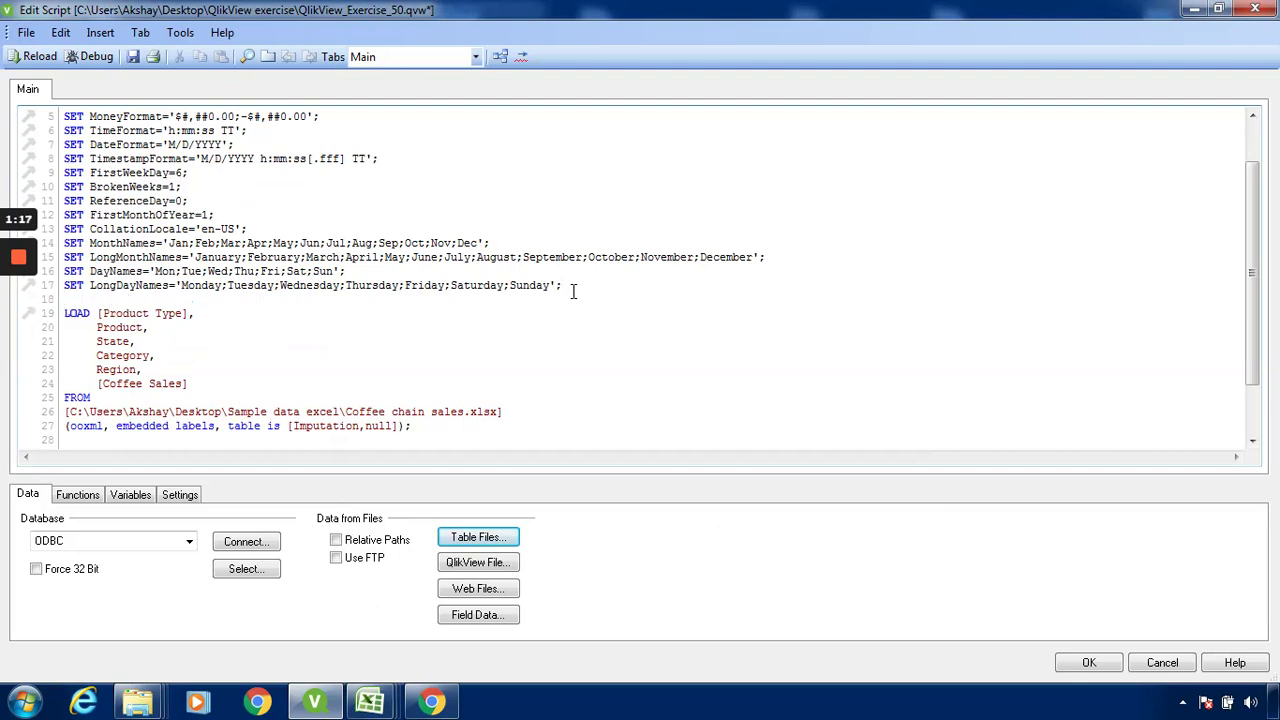
pyautogui.press('Return')
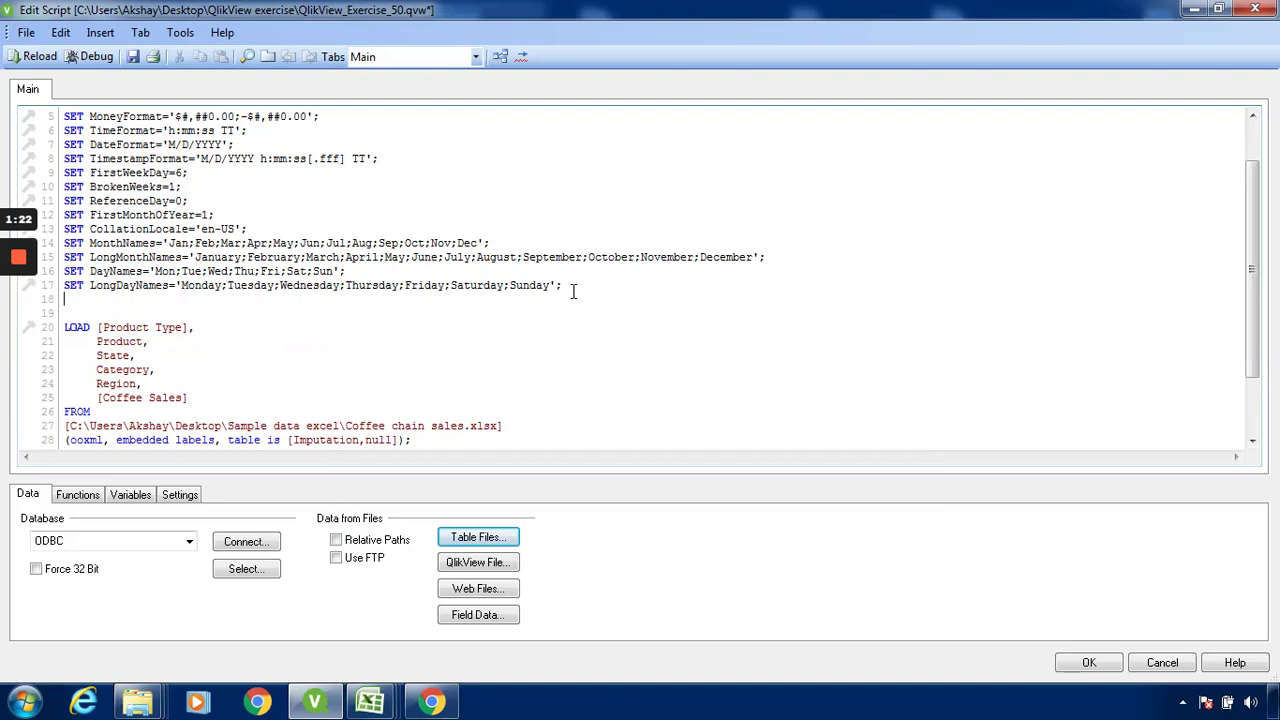
pyautogui.moveTo(371, 703)
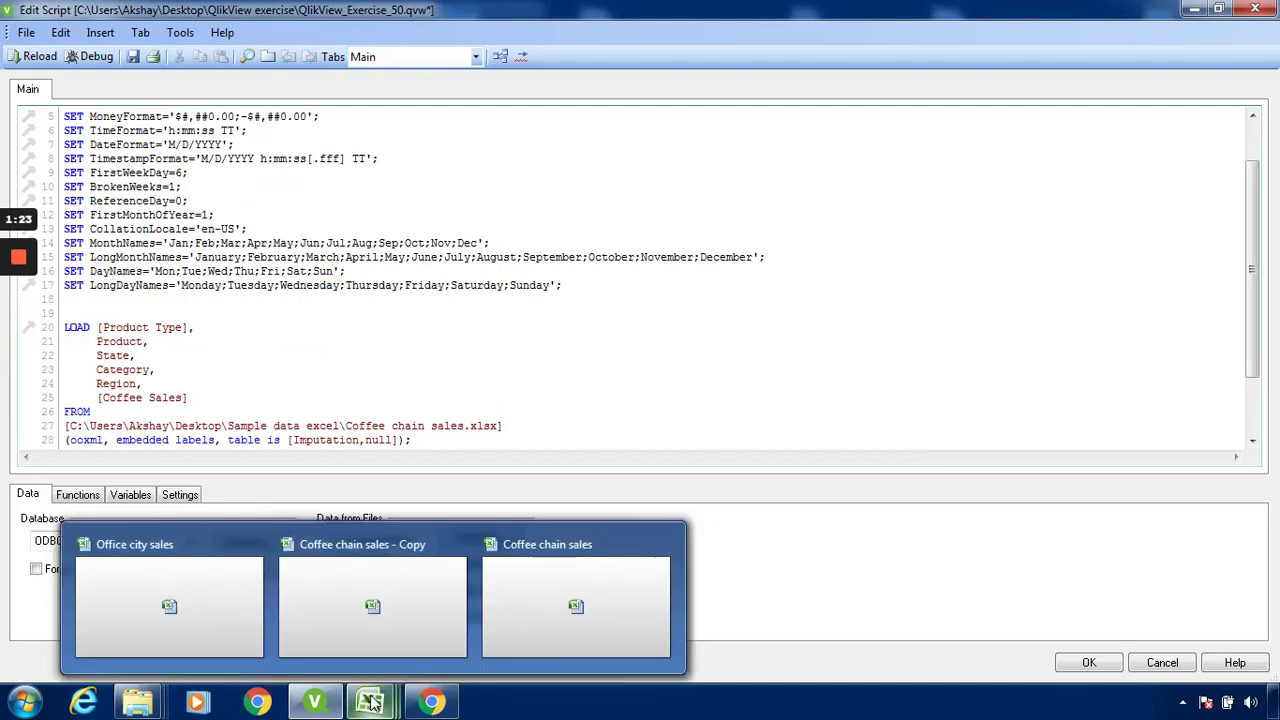
pyautogui.click(548, 597)
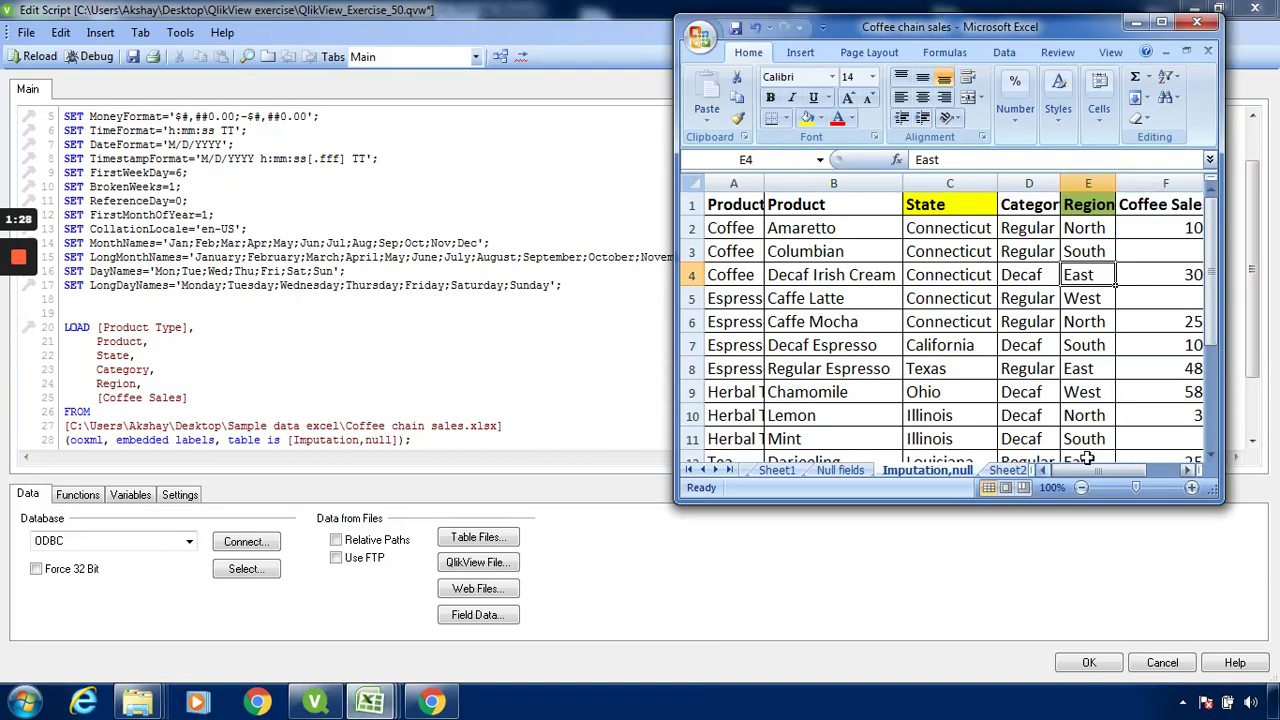
pyautogui.click(1164, 22)
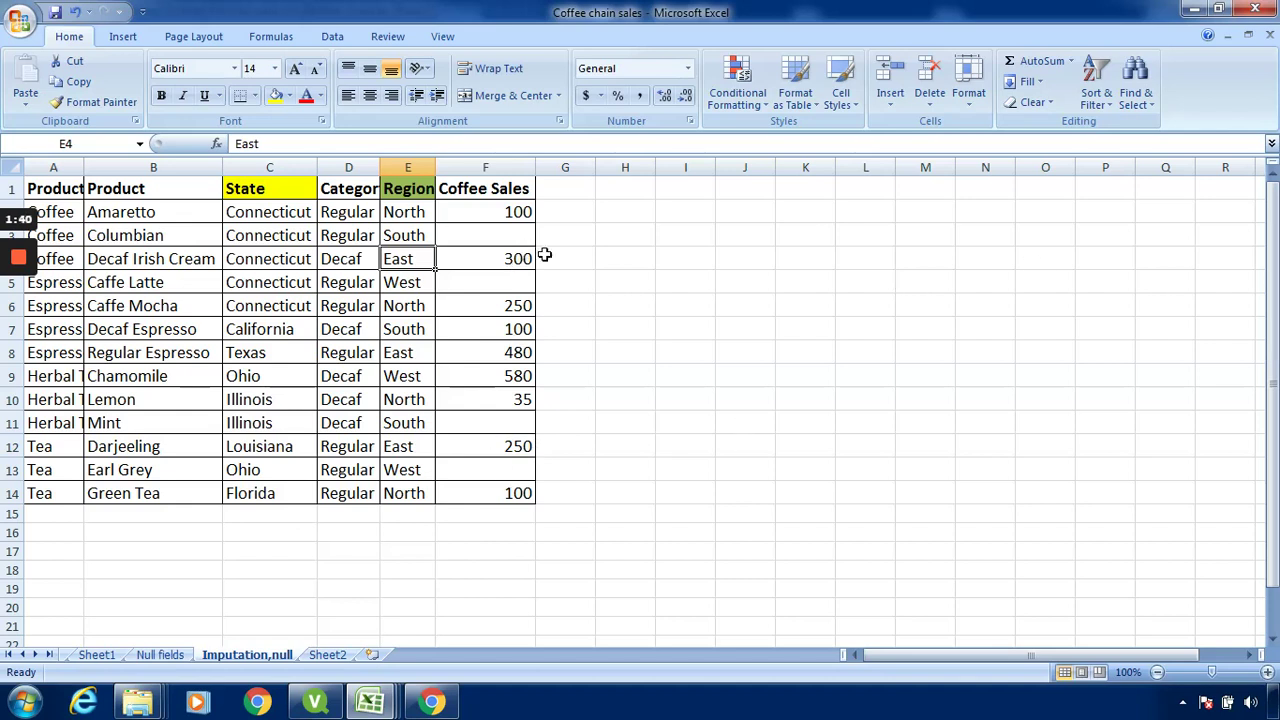
pyautogui.click(1218, 8)
pyautogui.click(1130, 23)
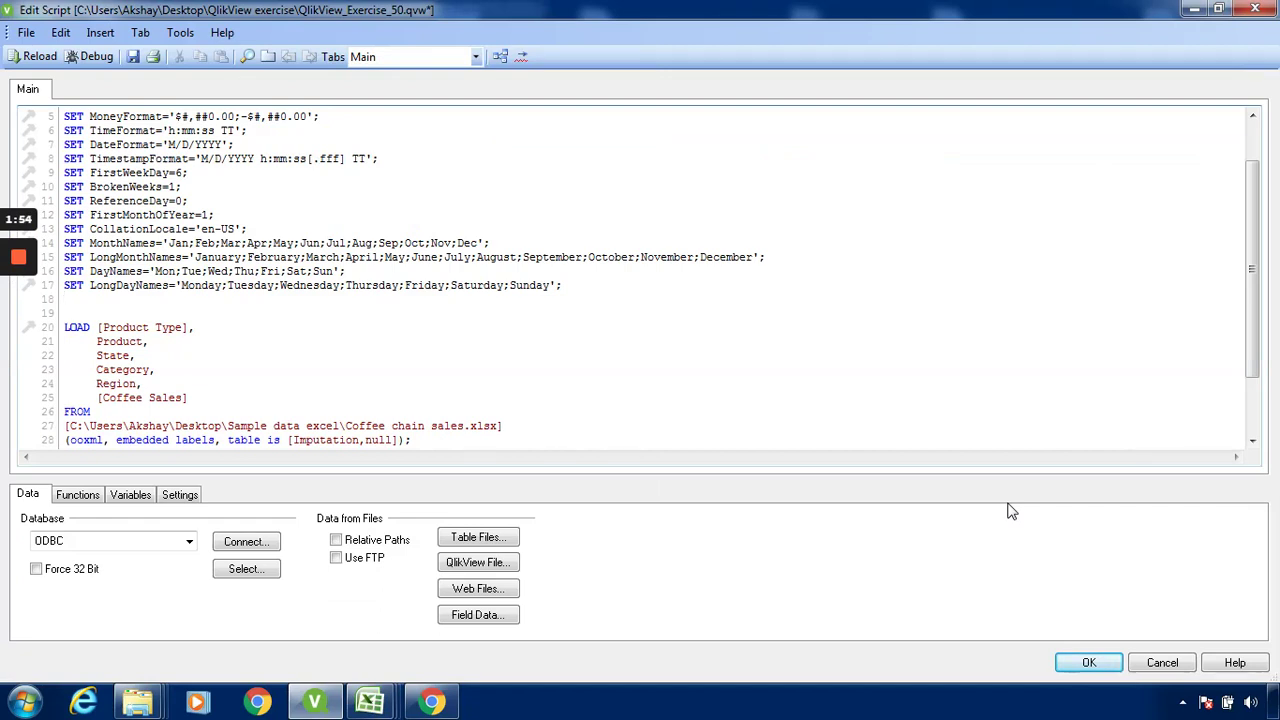
# Reload the data and add a table box with all six fields in load order
pyautogui.click(1089, 663)
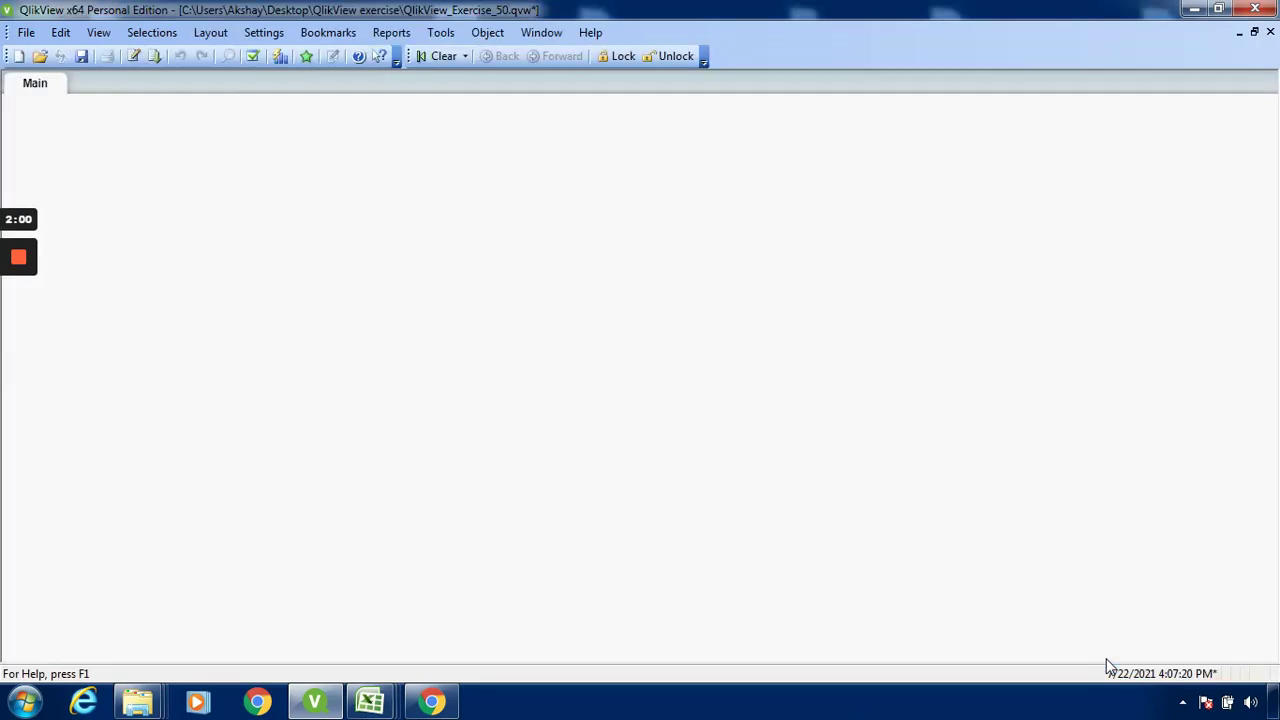
pyautogui.click(155, 57)
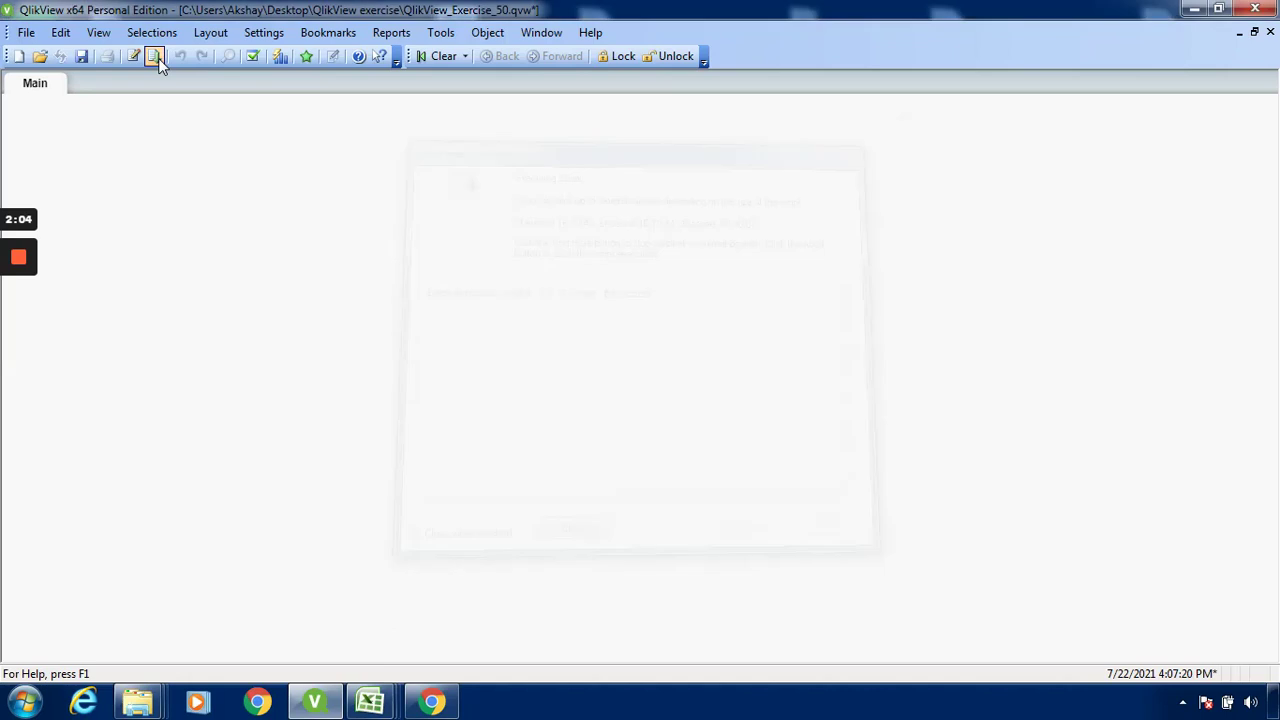
pyautogui.rightClick(380, 255)
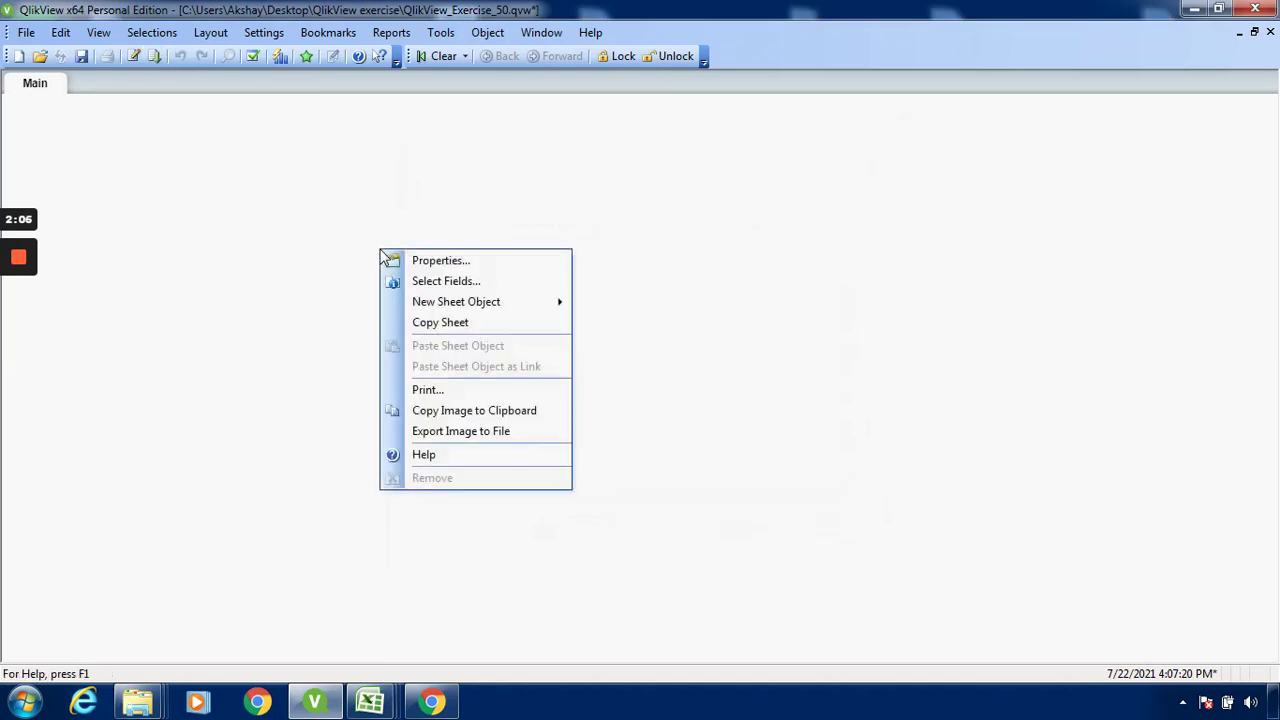
pyautogui.moveTo(527, 302)
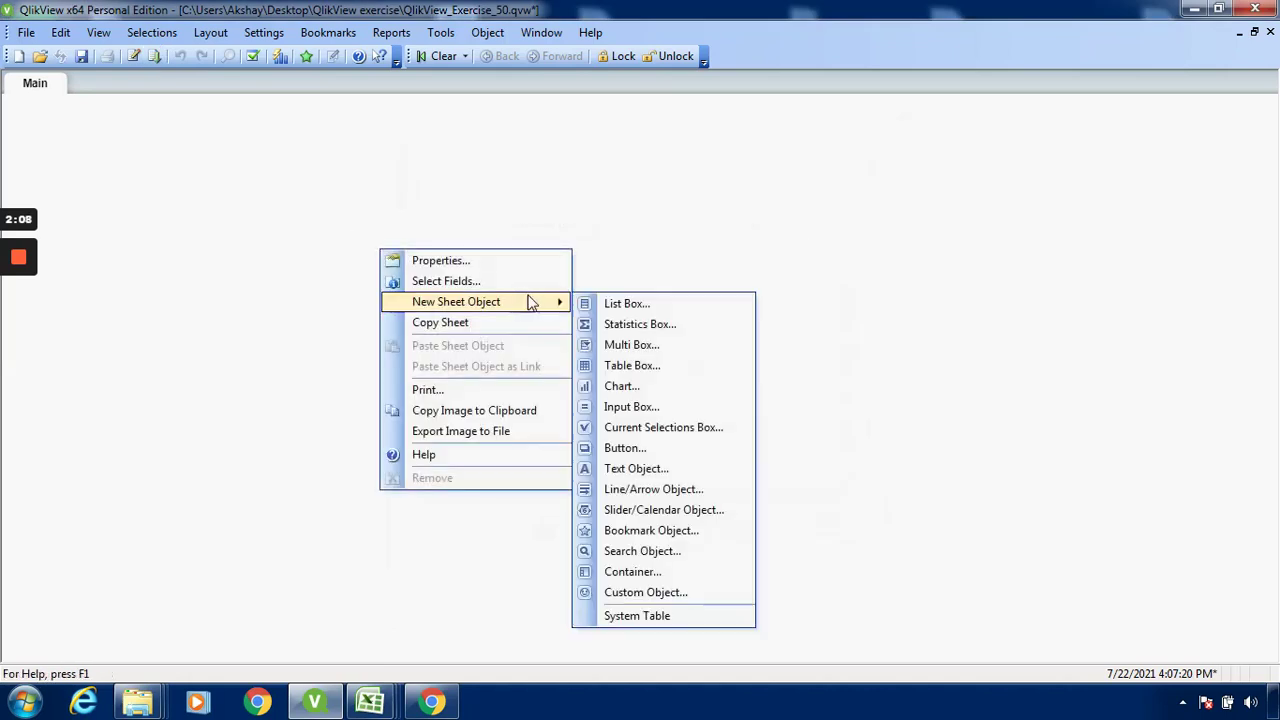
pyautogui.click(628, 368)
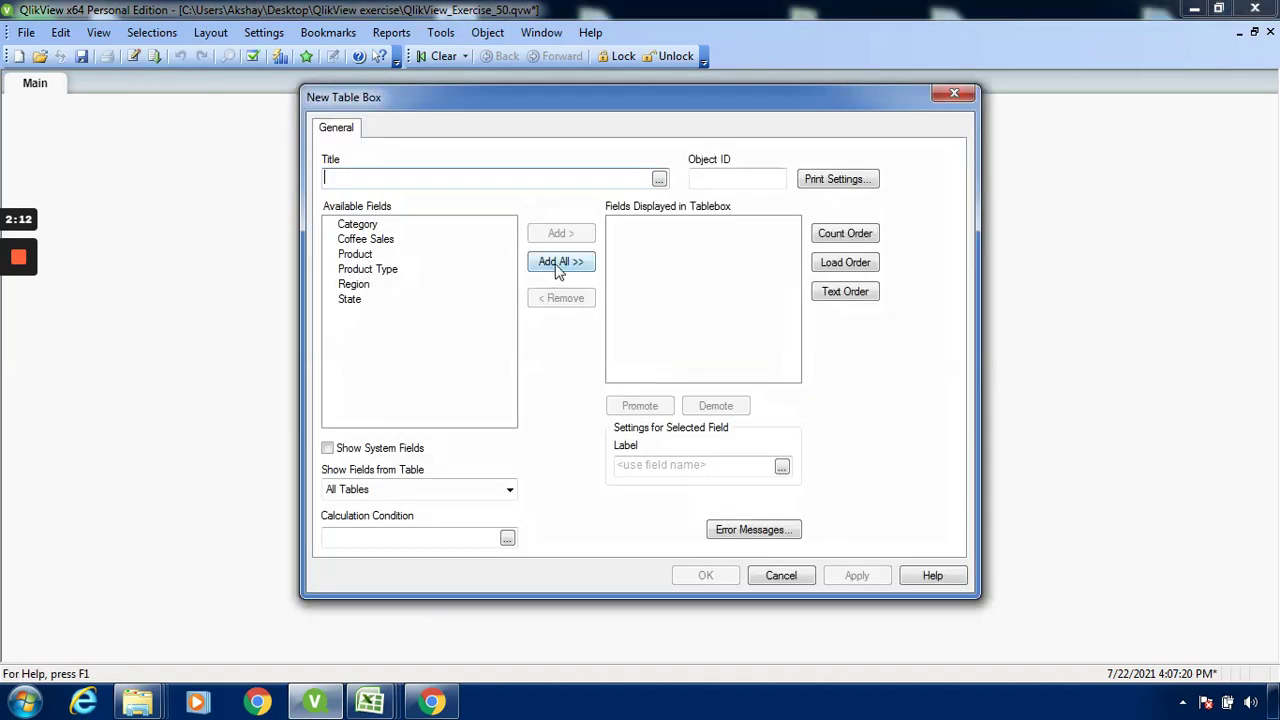
pyautogui.click(556, 264)
pyautogui.click(846, 263)
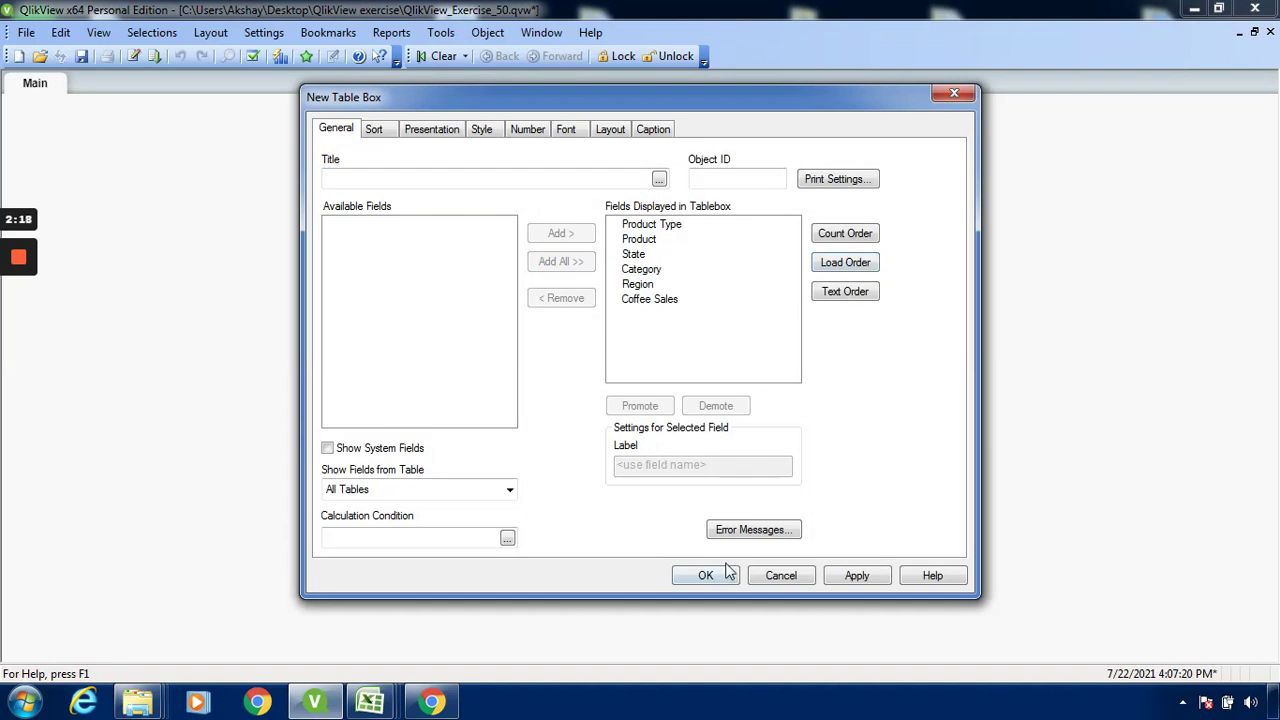
pyautogui.click(862, 576)
pyautogui.click(706, 576)
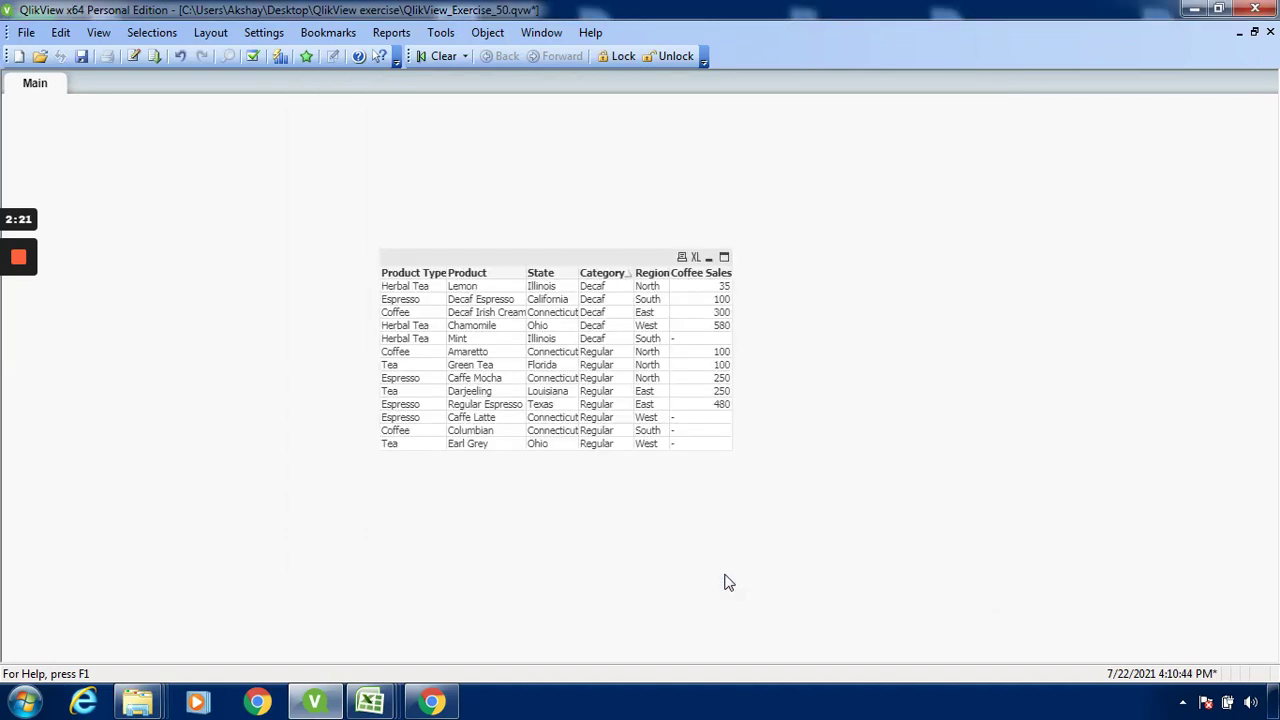
# Remove the old table box from the Main sheet and reopen the script with Ctrl+E
pyautogui.rightClick(613, 259)
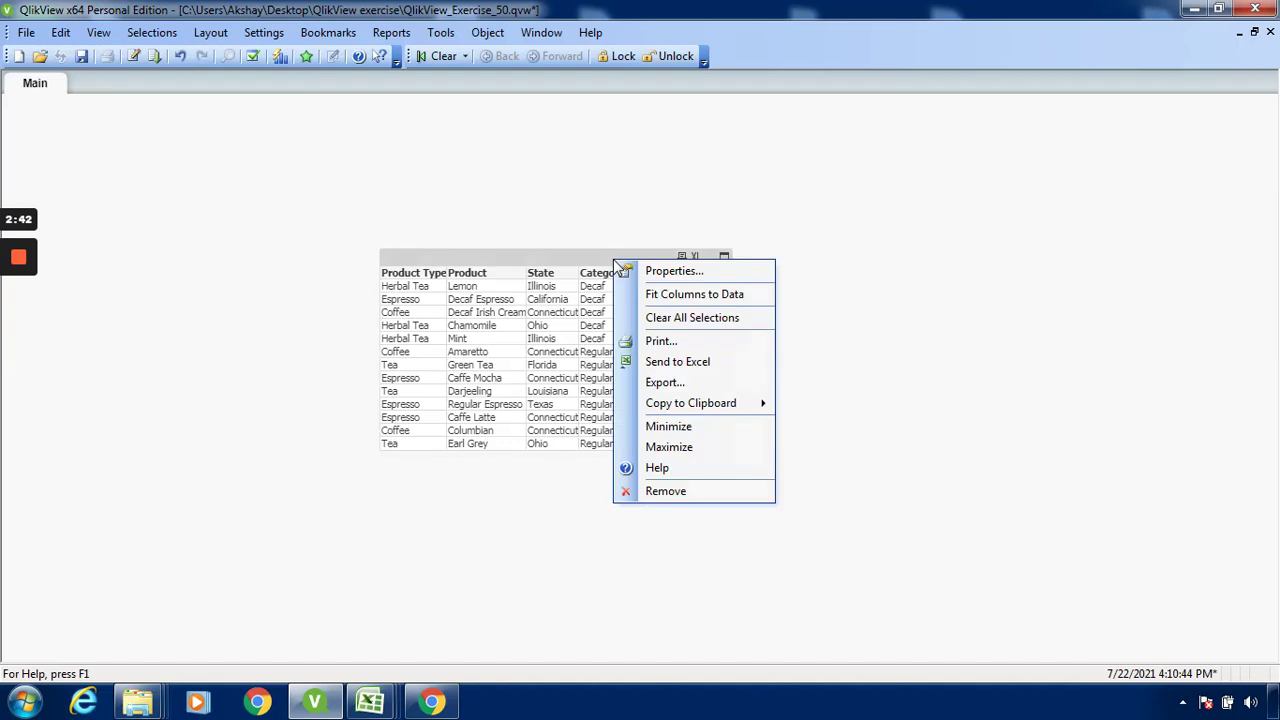
pyautogui.click(670, 491)
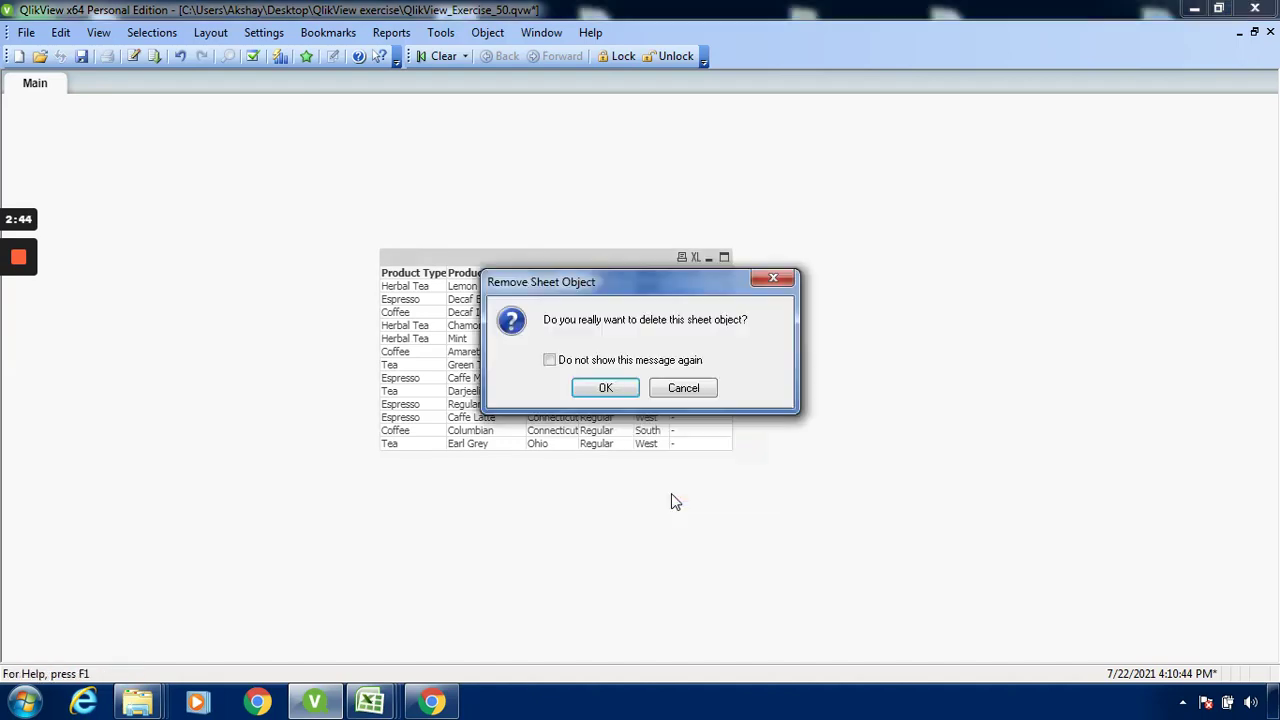
pyautogui.click(624, 391)
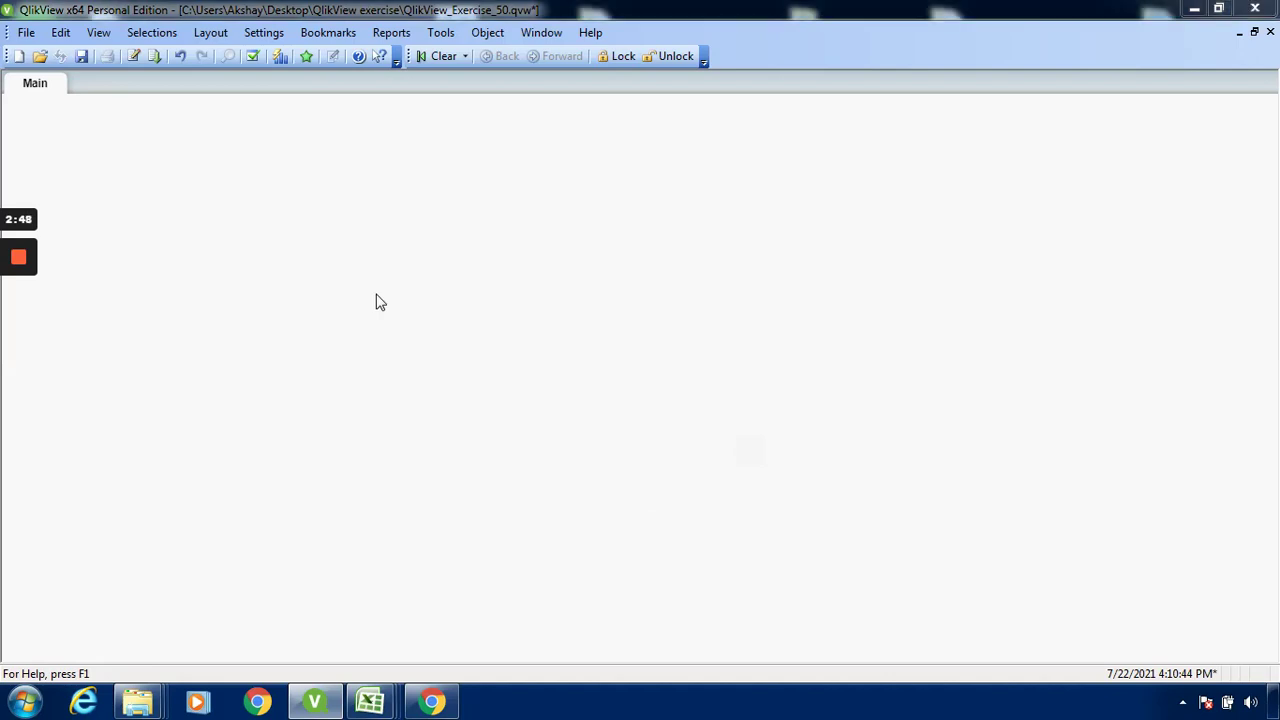
pyautogui.hotkey('ctrl', 'e')
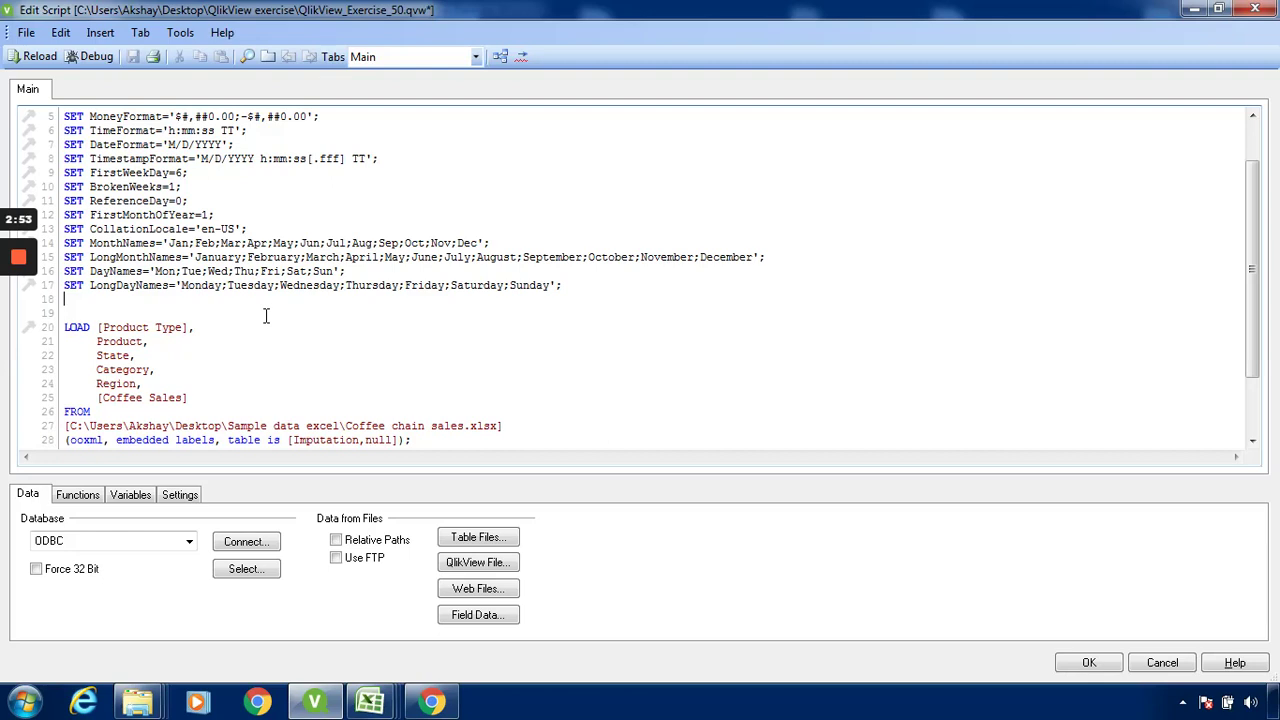
# Enter SET NullInterpret=''; on line 18 above the LOAD statement
pyautogui.write('Se')
pyautogui.press('Down')
pyautogui.press('Down')
pyautogui.press('Down')
pyautogui.press('Down')
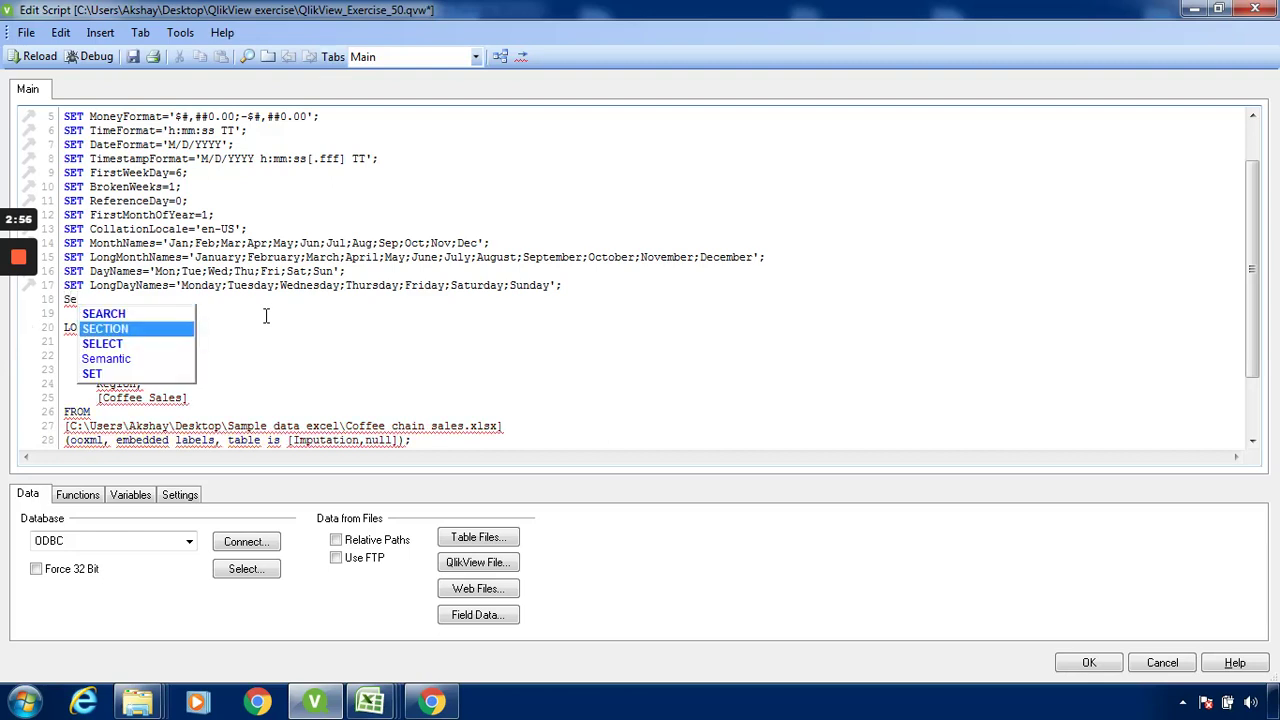
pyautogui.press('Return')
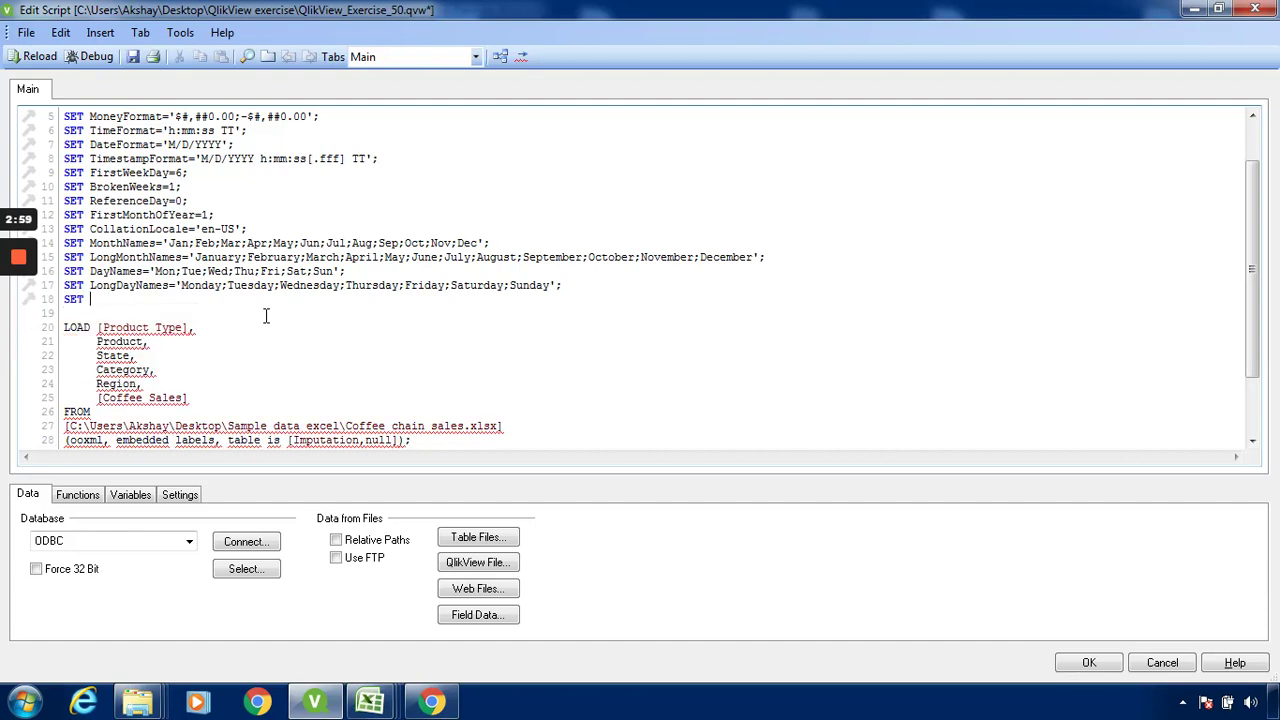
pyautogui.write('NullInter')
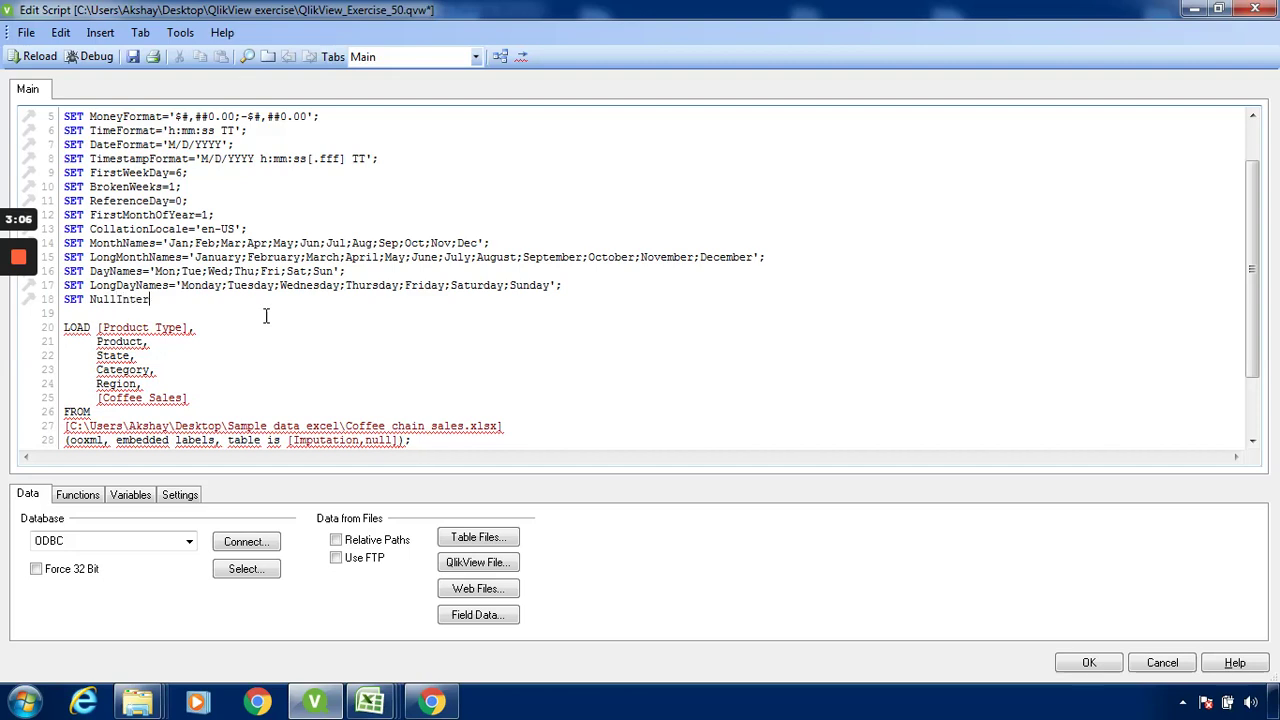
pyautogui.write('pret=')
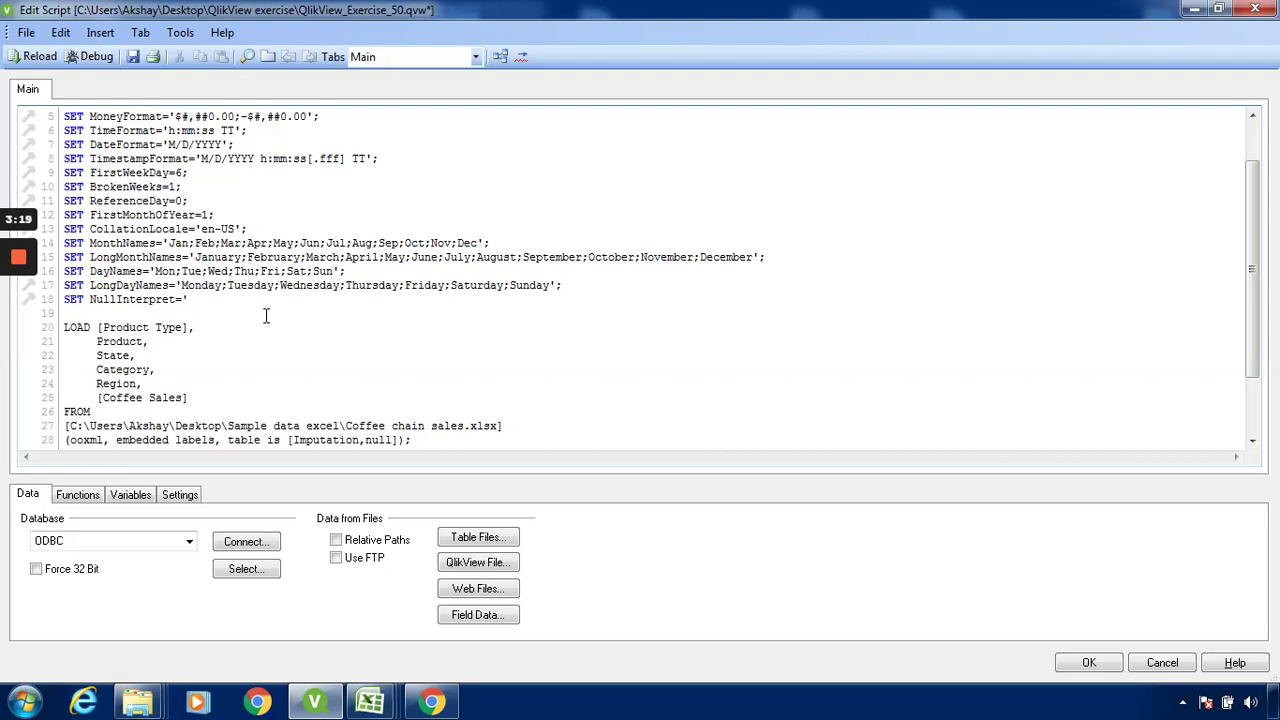
pyautogui.write("';")
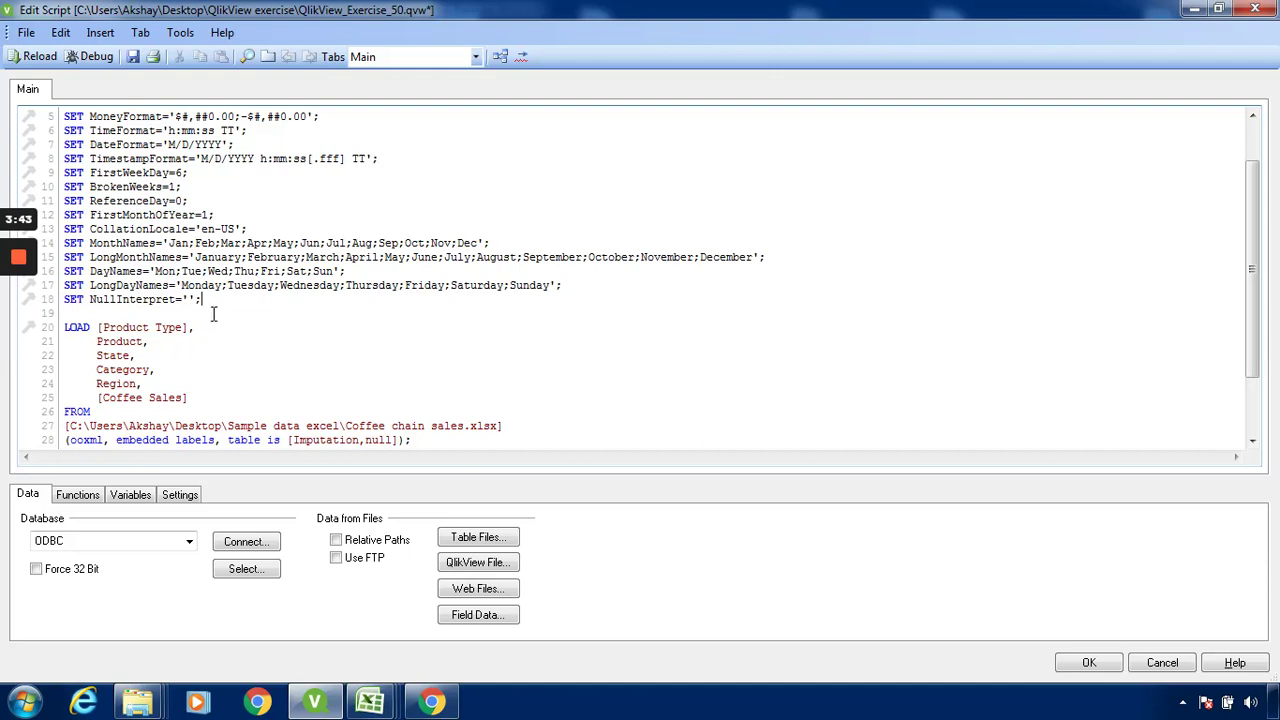
# Close the script, reload the data, and bring up the New Sheet Object list
pyautogui.click(1090, 663)
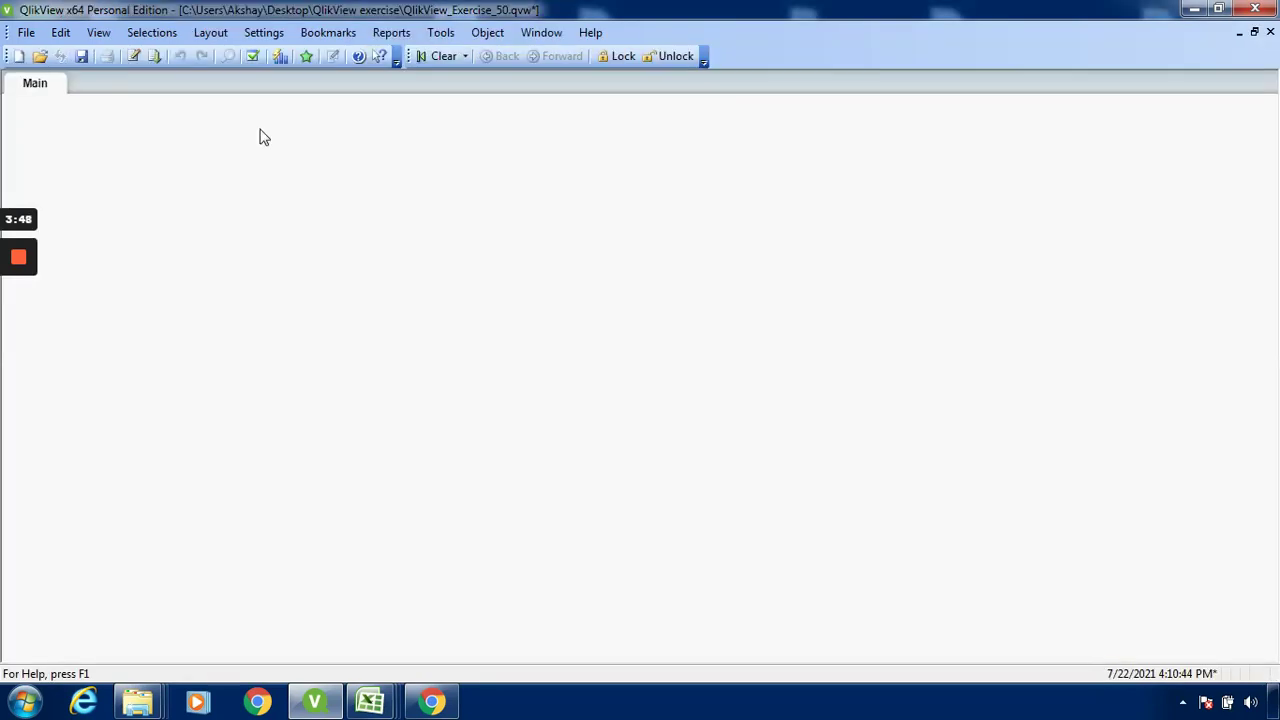
pyautogui.click(155, 57)
pyautogui.rightClick(265, 300)
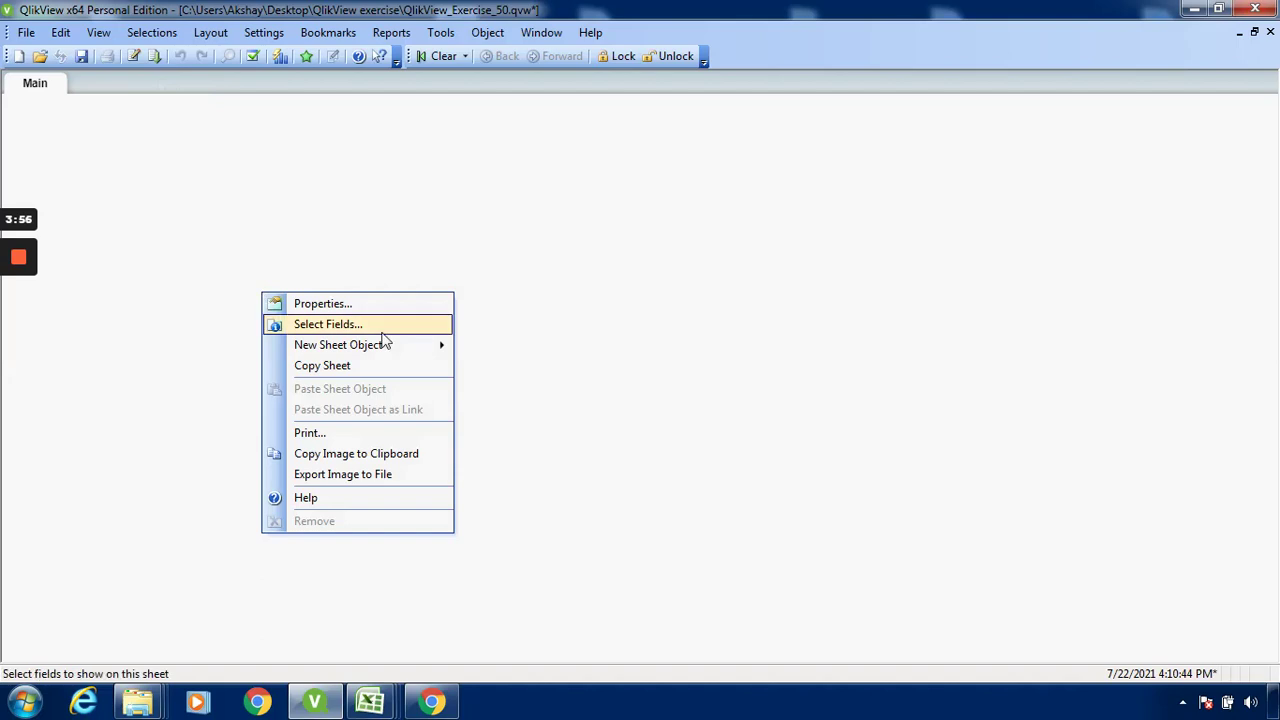
pyautogui.moveTo(385, 350)
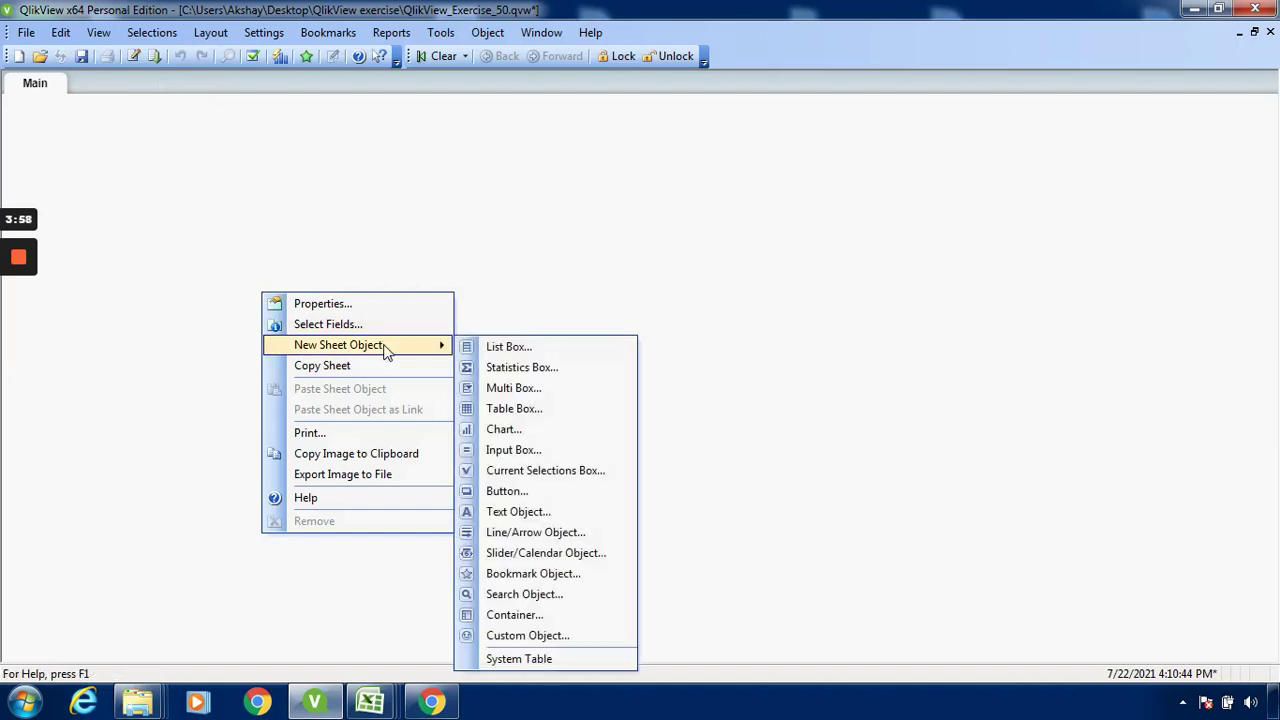
# Create a Table Box of all six fields in load order, with null Coffee Sales shown as dashes
pyautogui.click(609, 408)
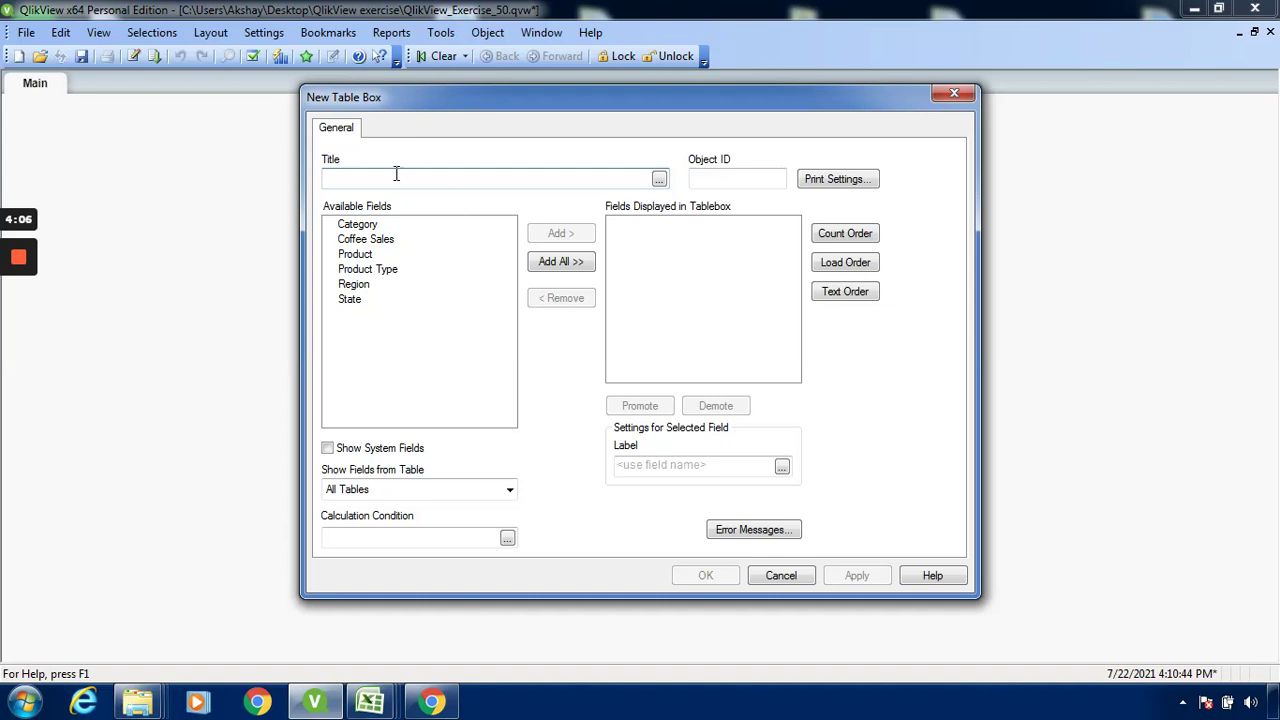
pyautogui.click(541, 266)
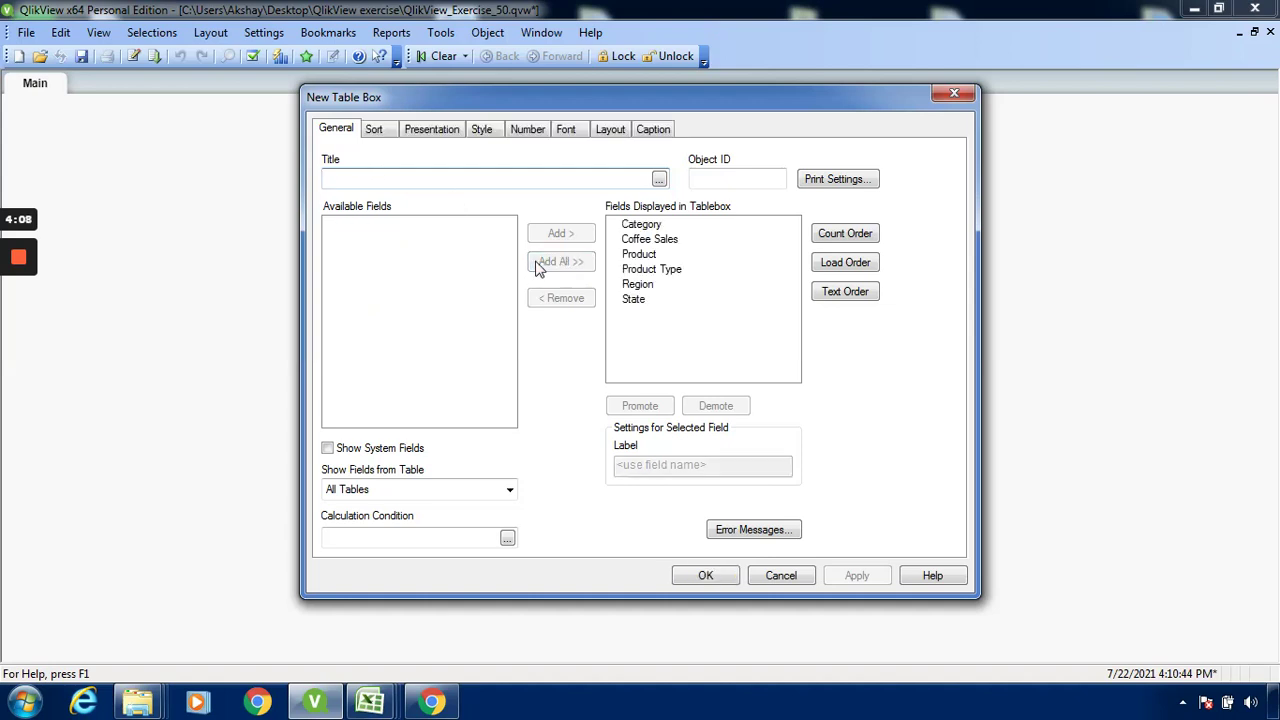
pyautogui.click(855, 268)
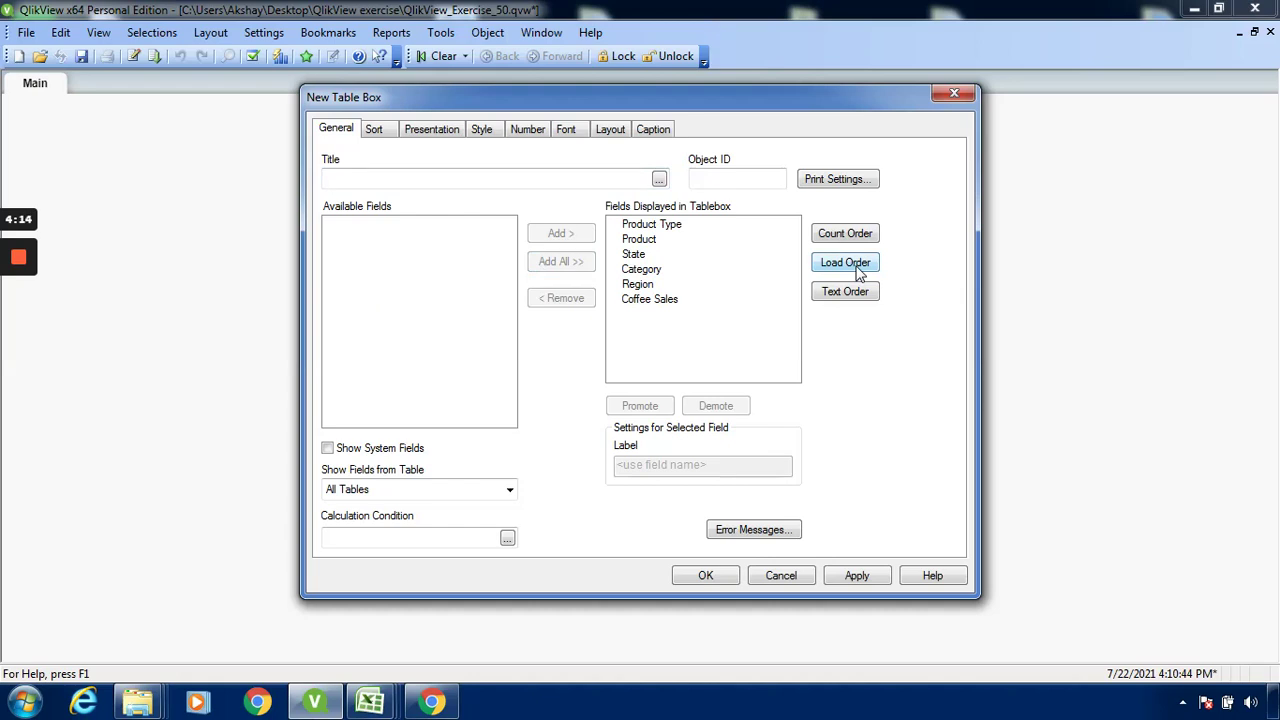
pyautogui.click(857, 575)
pyautogui.click(705, 575)
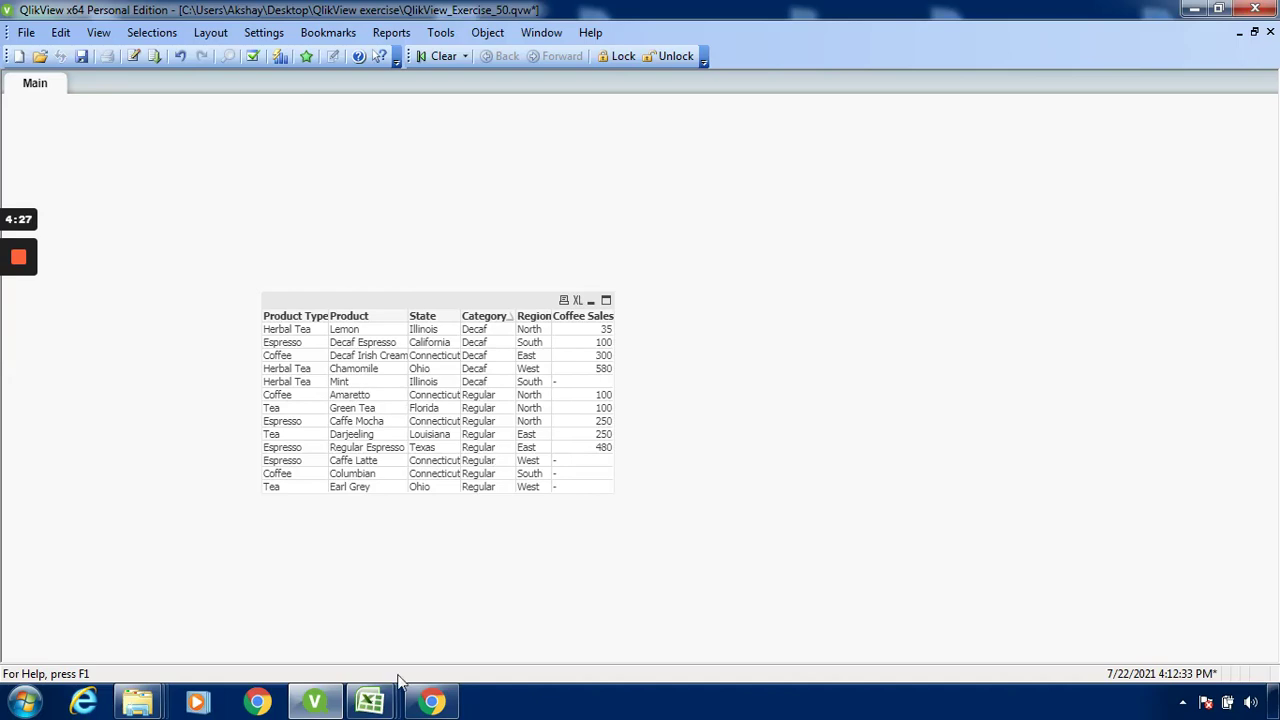
pyautogui.moveTo(388, 698)
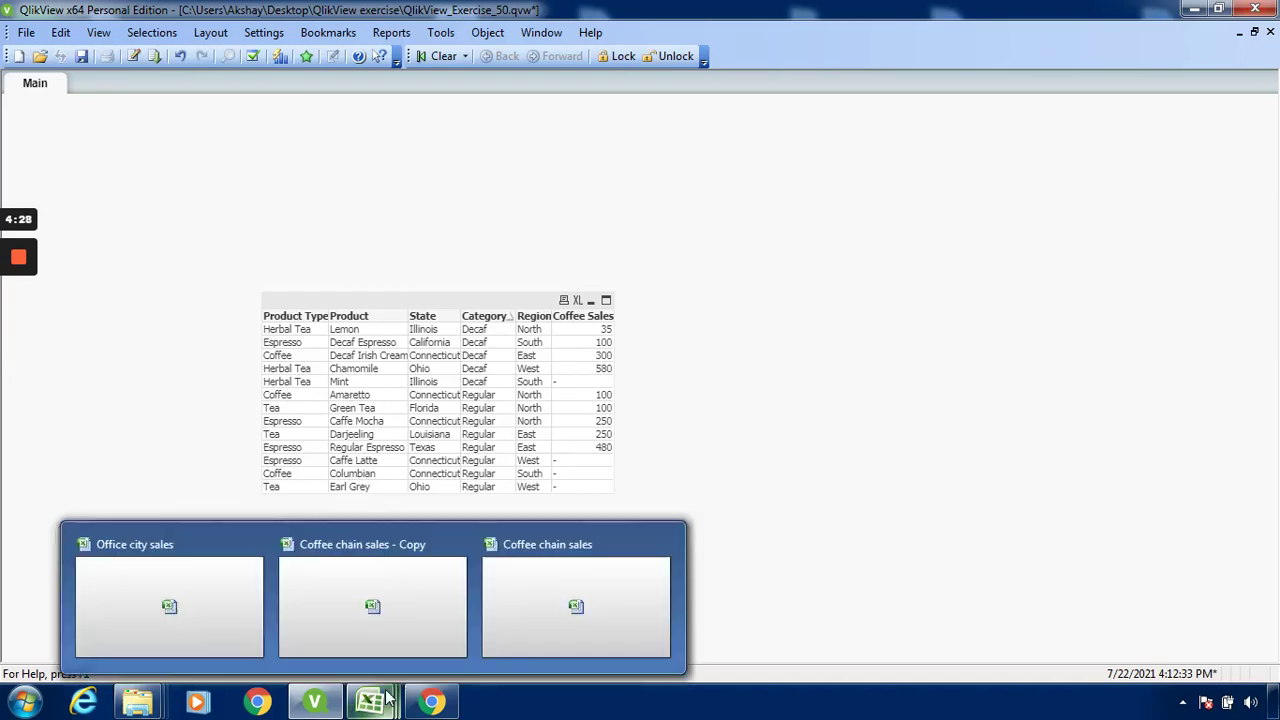
# Bring up the Coffee chain sales workbook, maximize Excel, and autofit column A
pyautogui.click(571, 586)
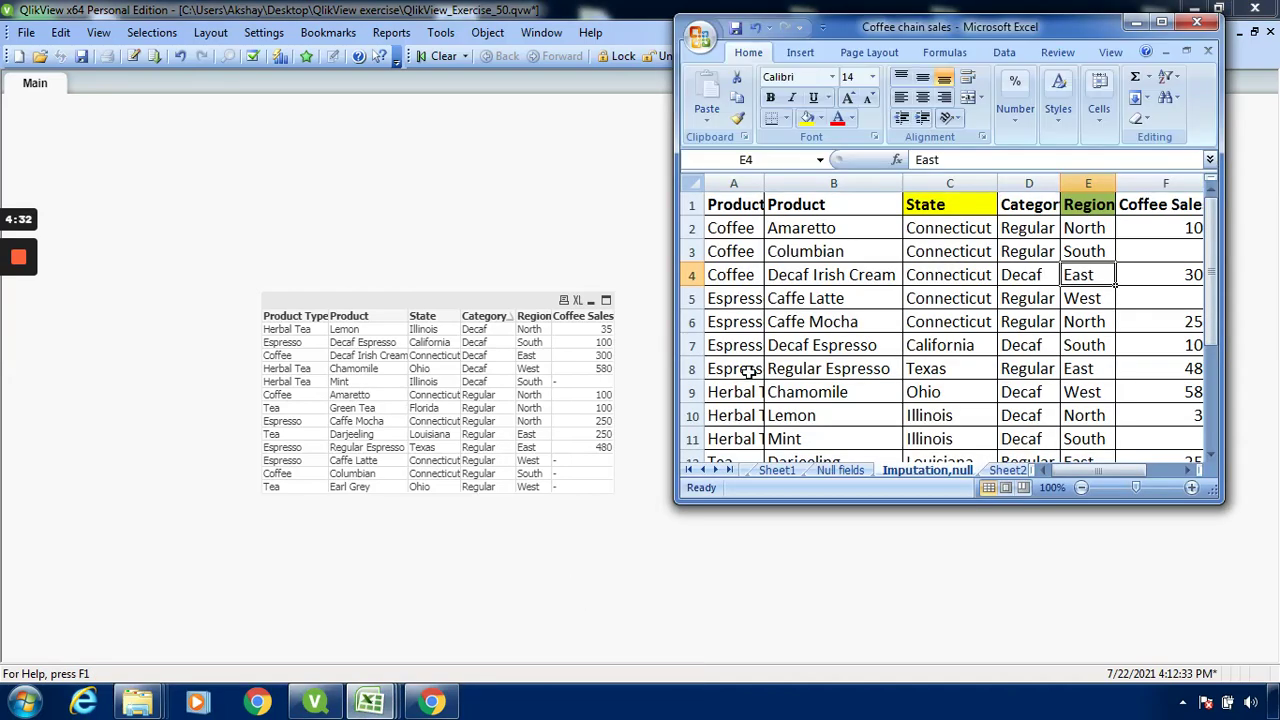
pyautogui.click(752, 390)
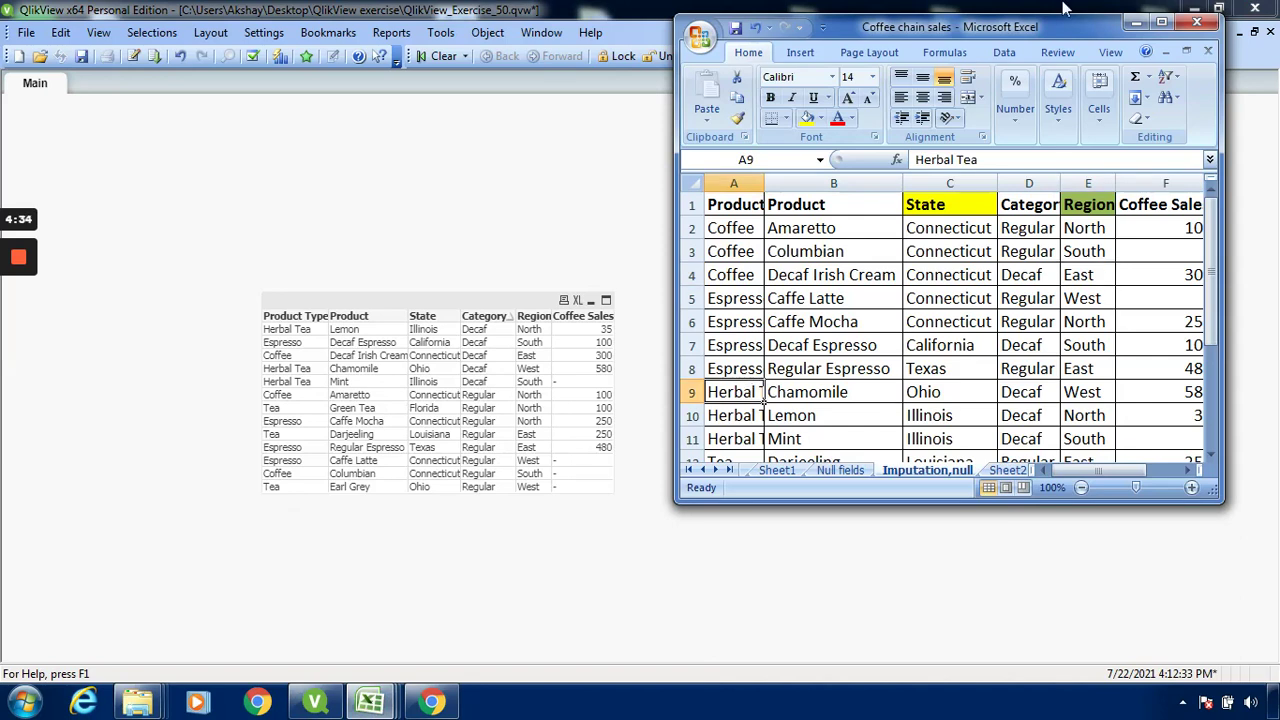
pyautogui.click(1161, 22)
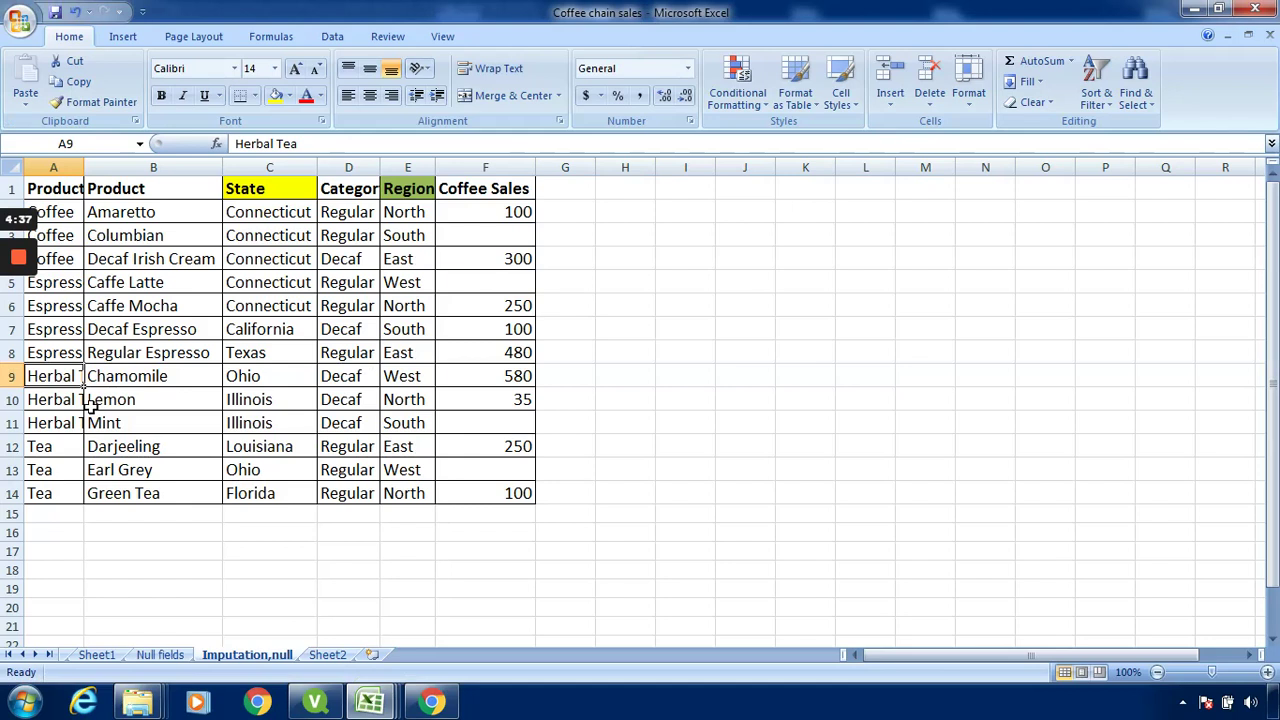
pyautogui.doubleClick(84, 166)
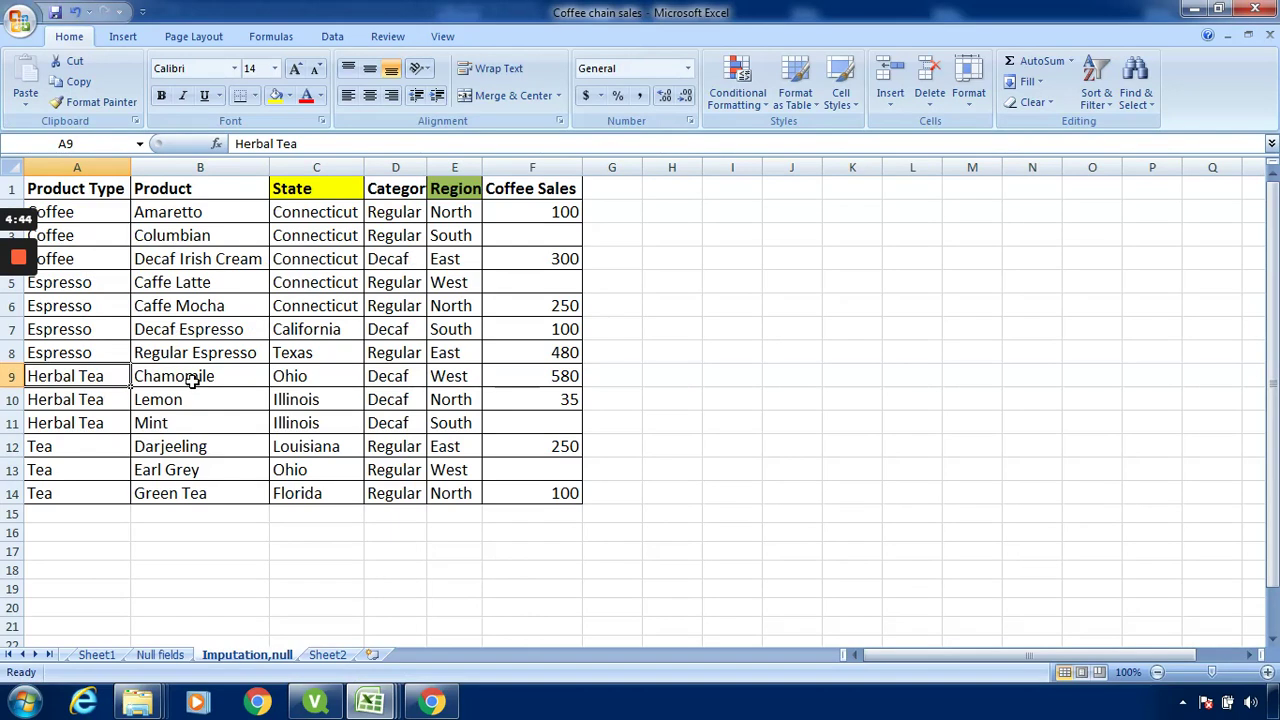
# Inspect the Herbal Tea Lemon and Mint rows, then minimize Excel to return to QlikView
pyautogui.click(109, 399)
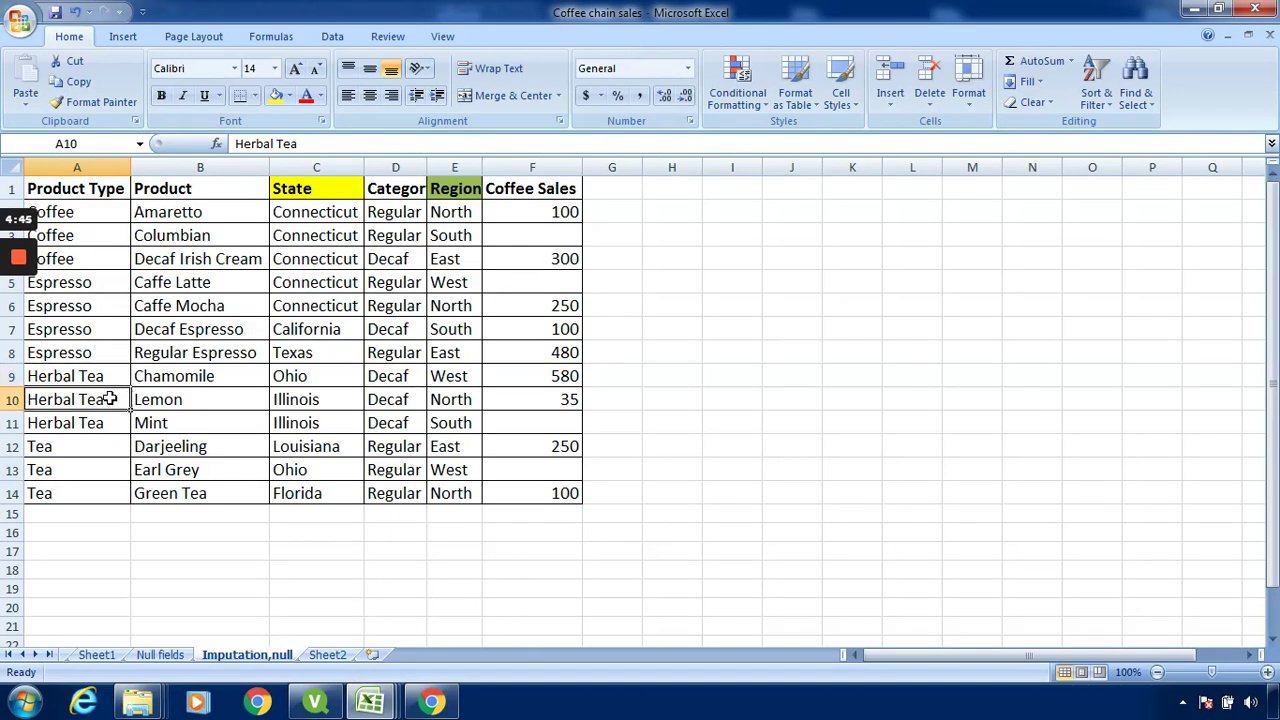
pyautogui.click(115, 423)
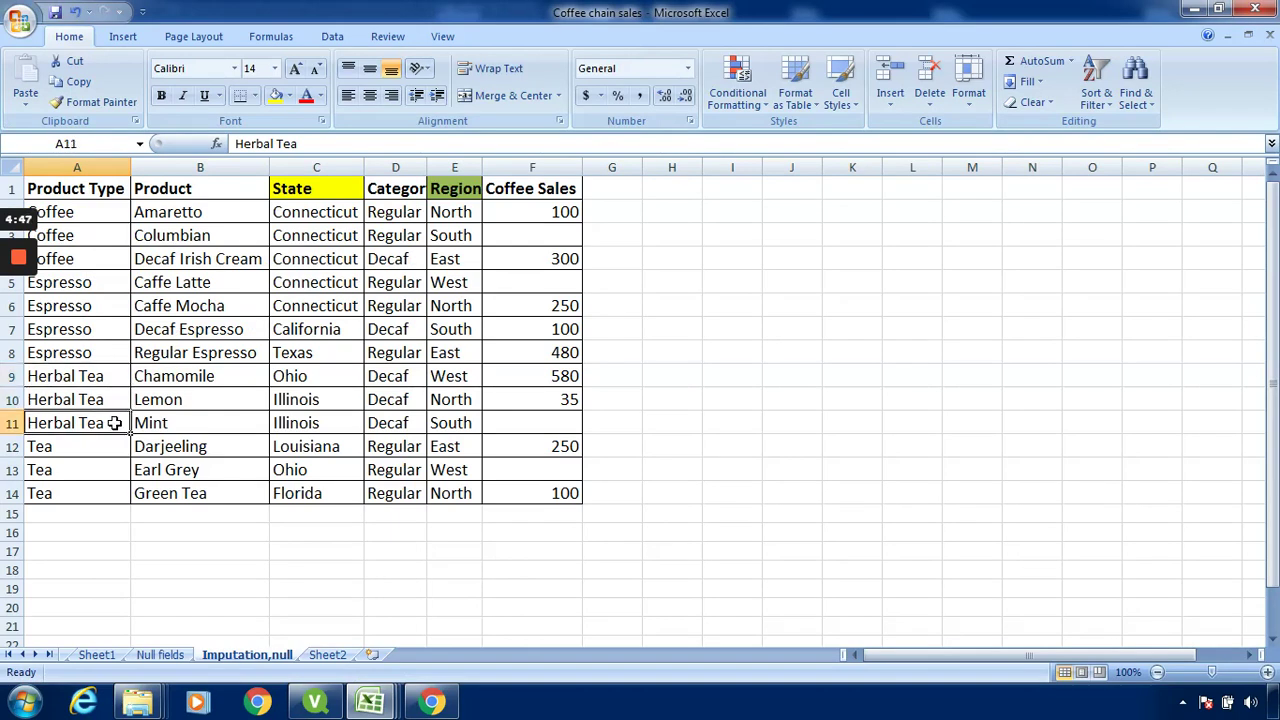
pyautogui.hotkey('ctrl', 'Right')
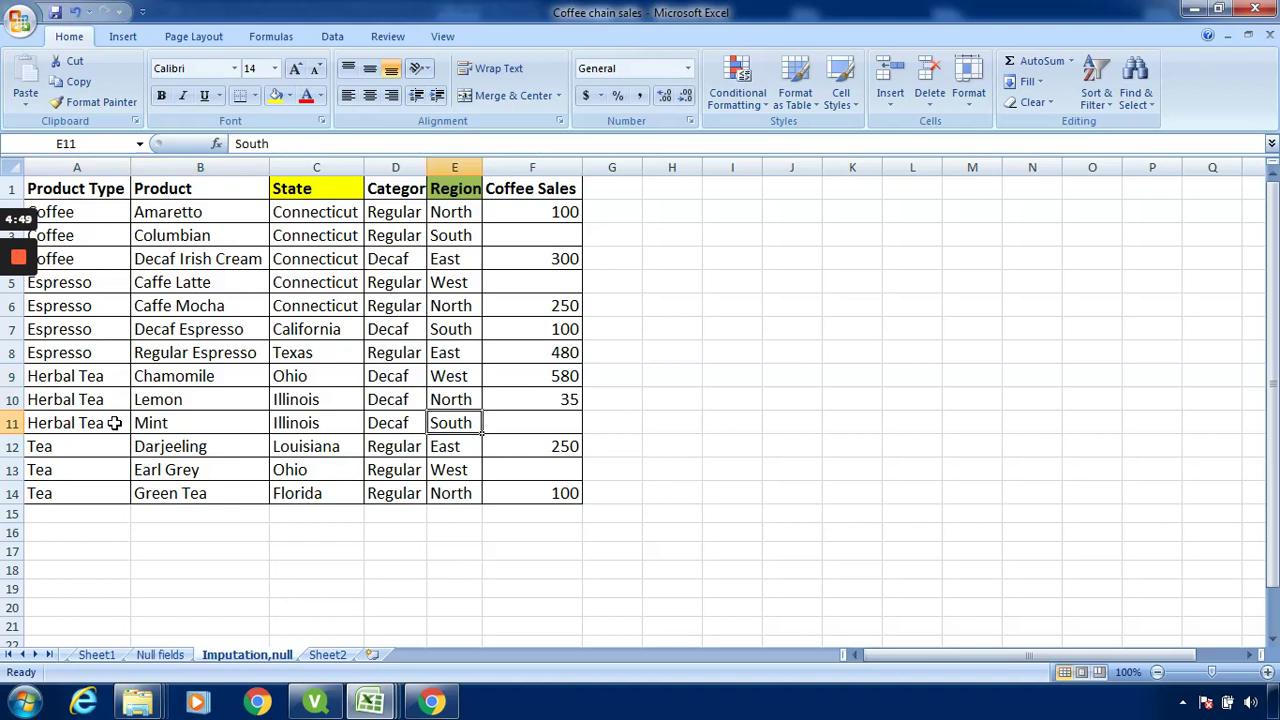
pyautogui.click(1218, 9)
pyautogui.click(1138, 21)
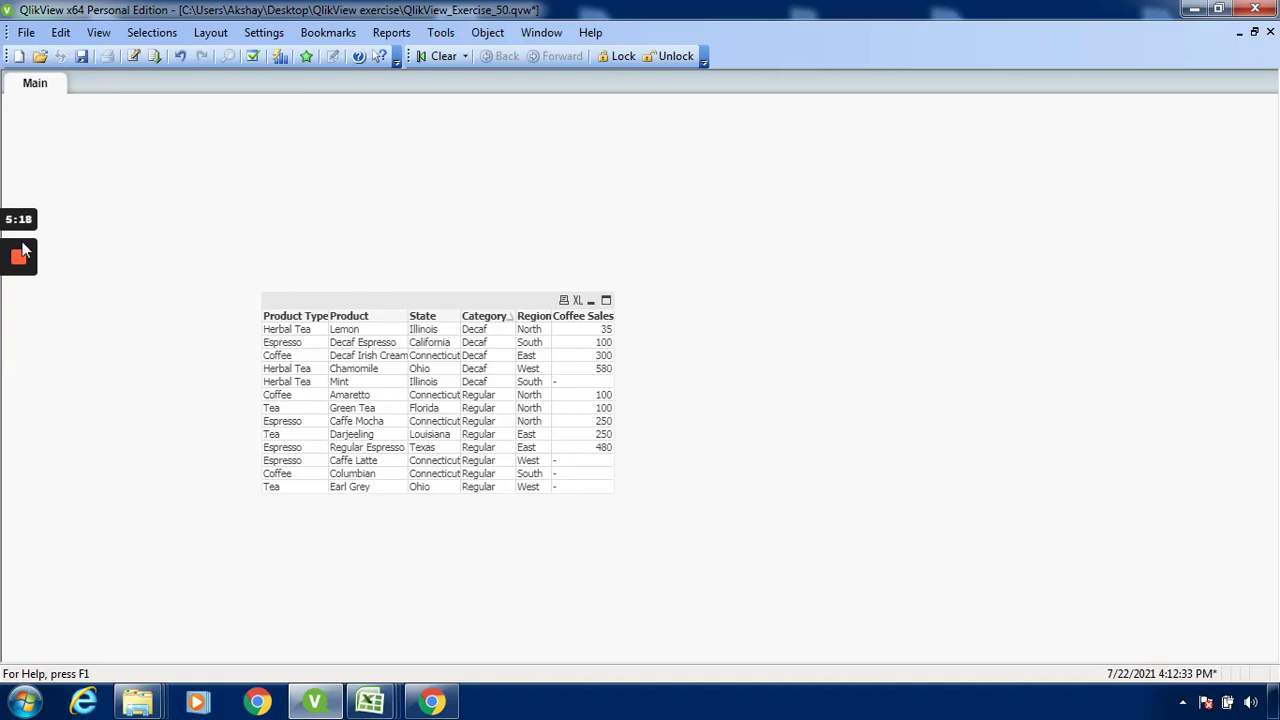
pyautogui.moveTo(23, 252)
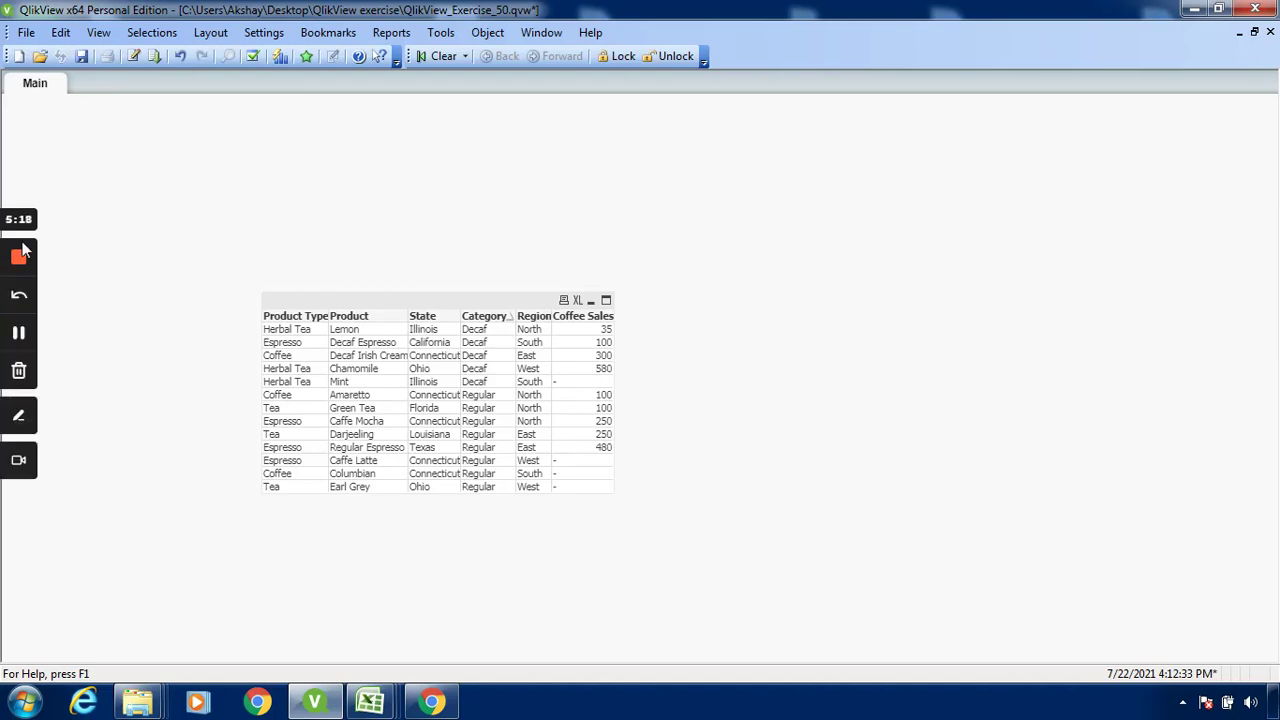